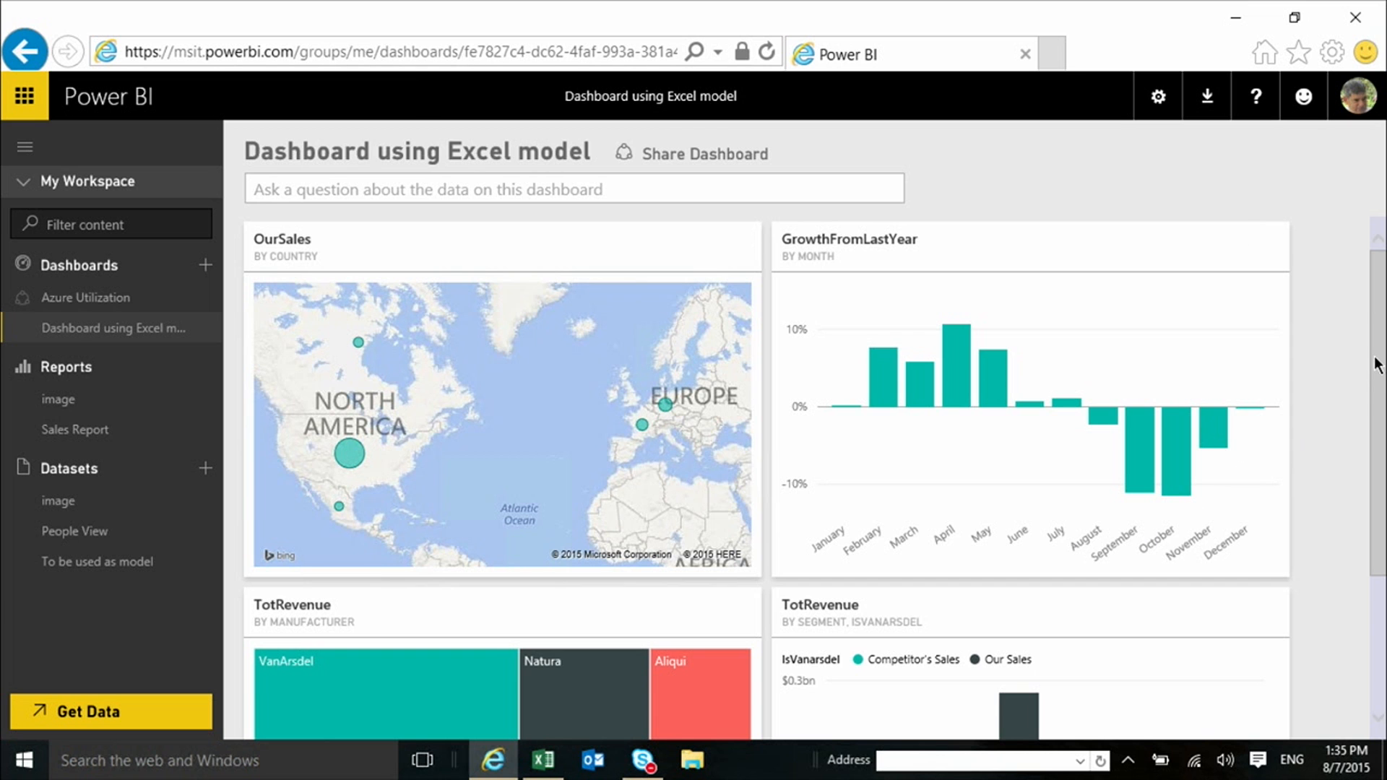
Look over the map, growth, manufacturer and segment tiles of the Excel model dashboard
left_click_drag(1379, 383, 1378, 258)
scroll(557, 436, "down", 1)
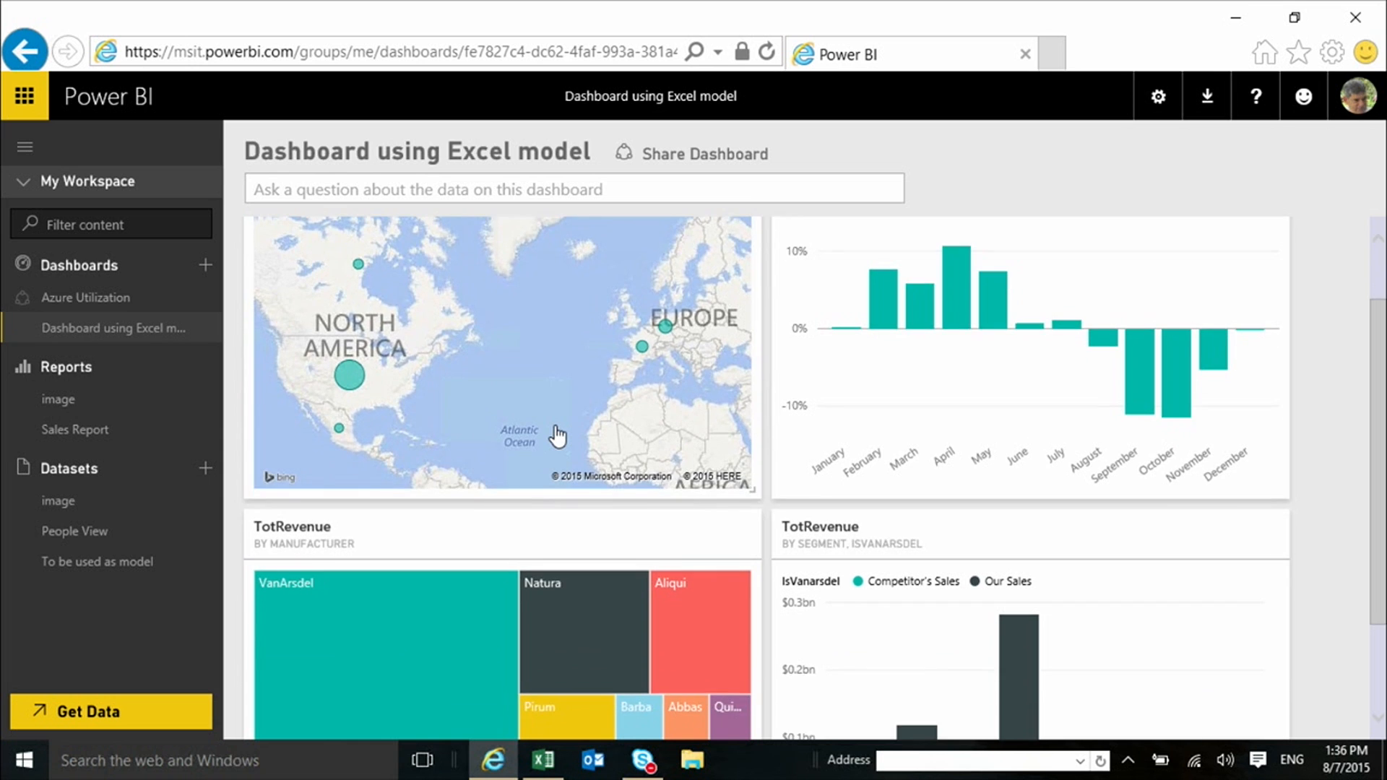
scroll(557, 435, "down", 2)
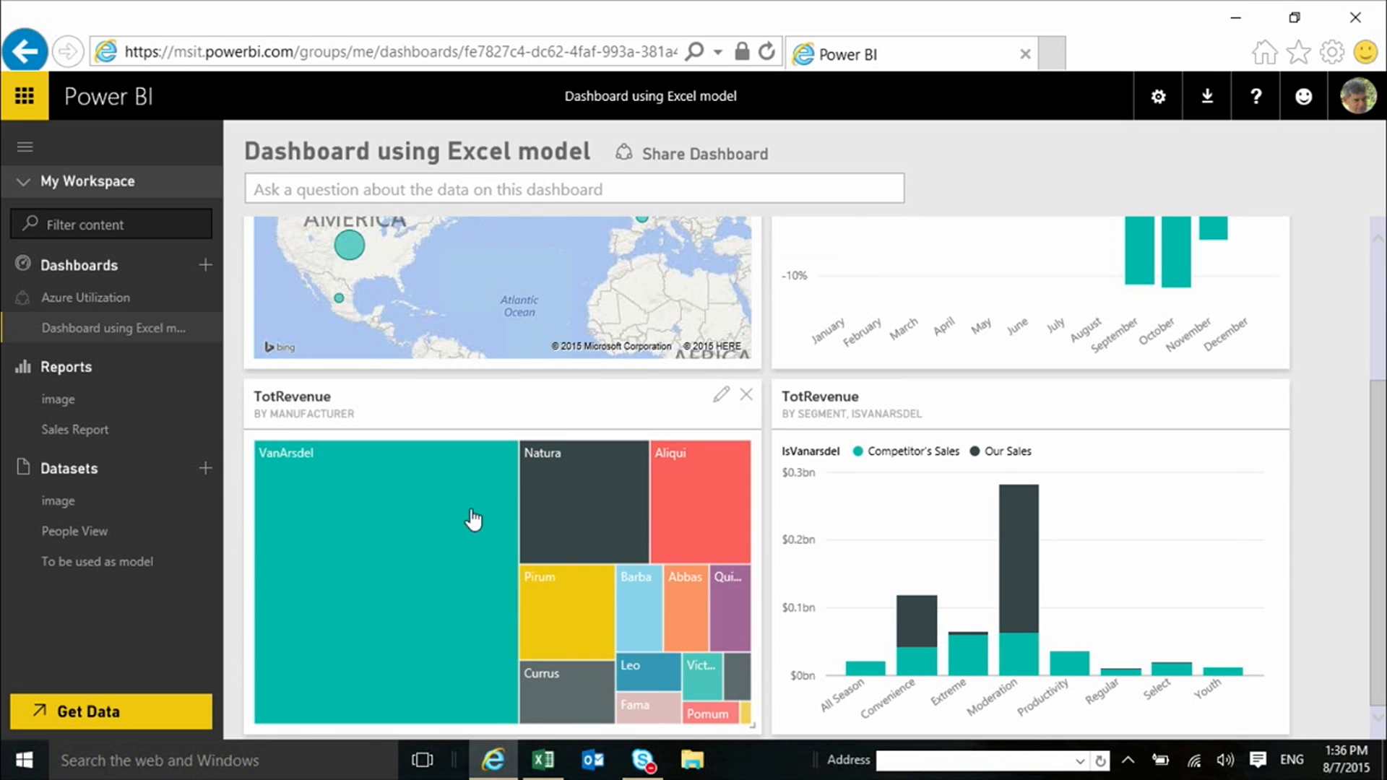
scroll(549, 496, "up", 2)
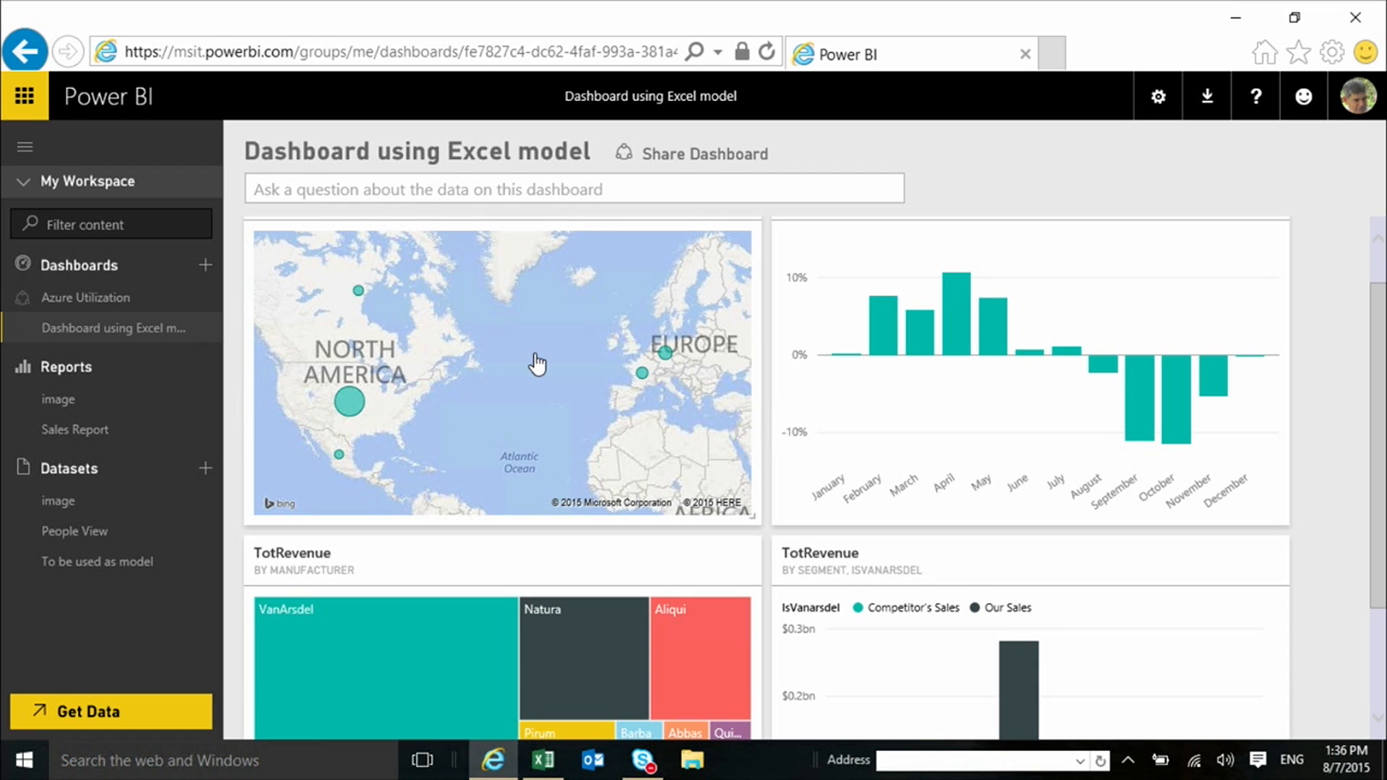
Browse the online service content packs offered for new datasets and return to the dashboard
left_click(206, 469)
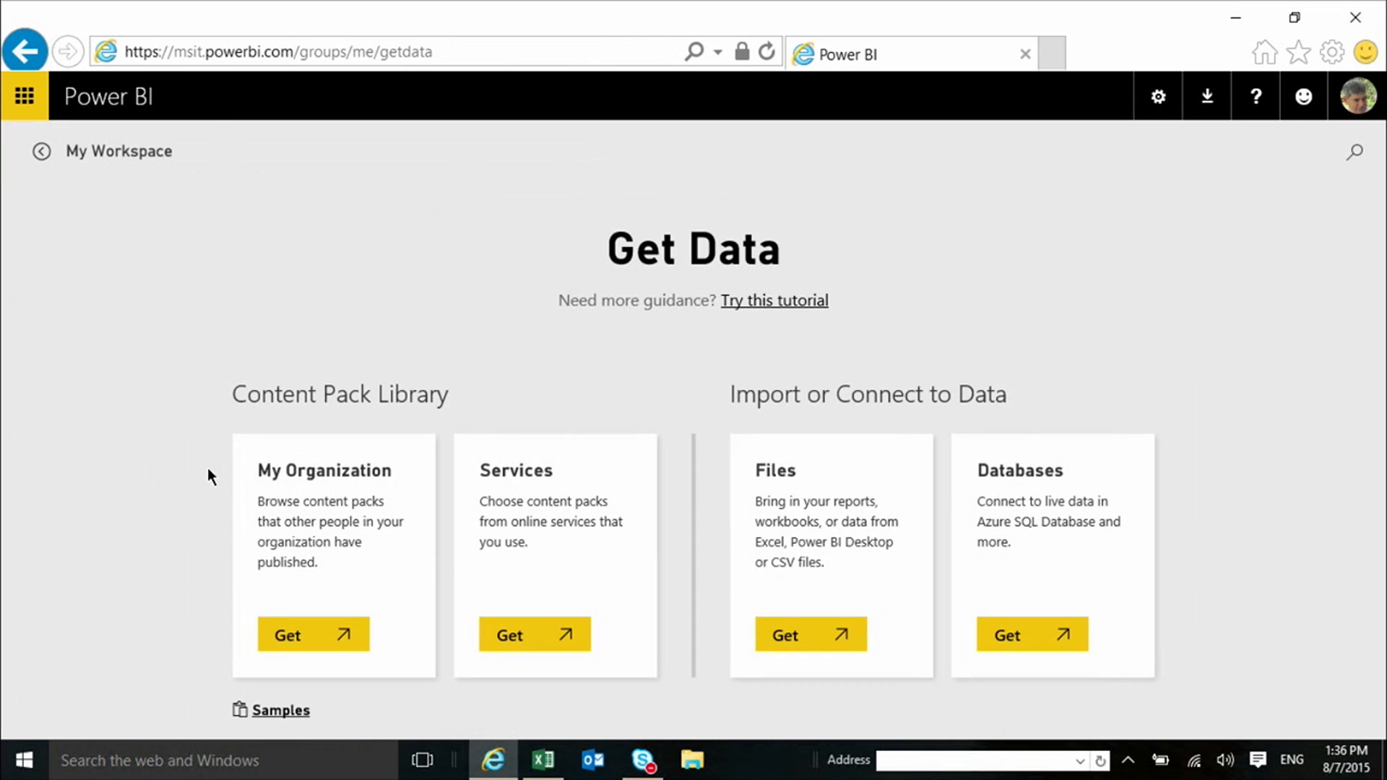
left_click(531, 640)
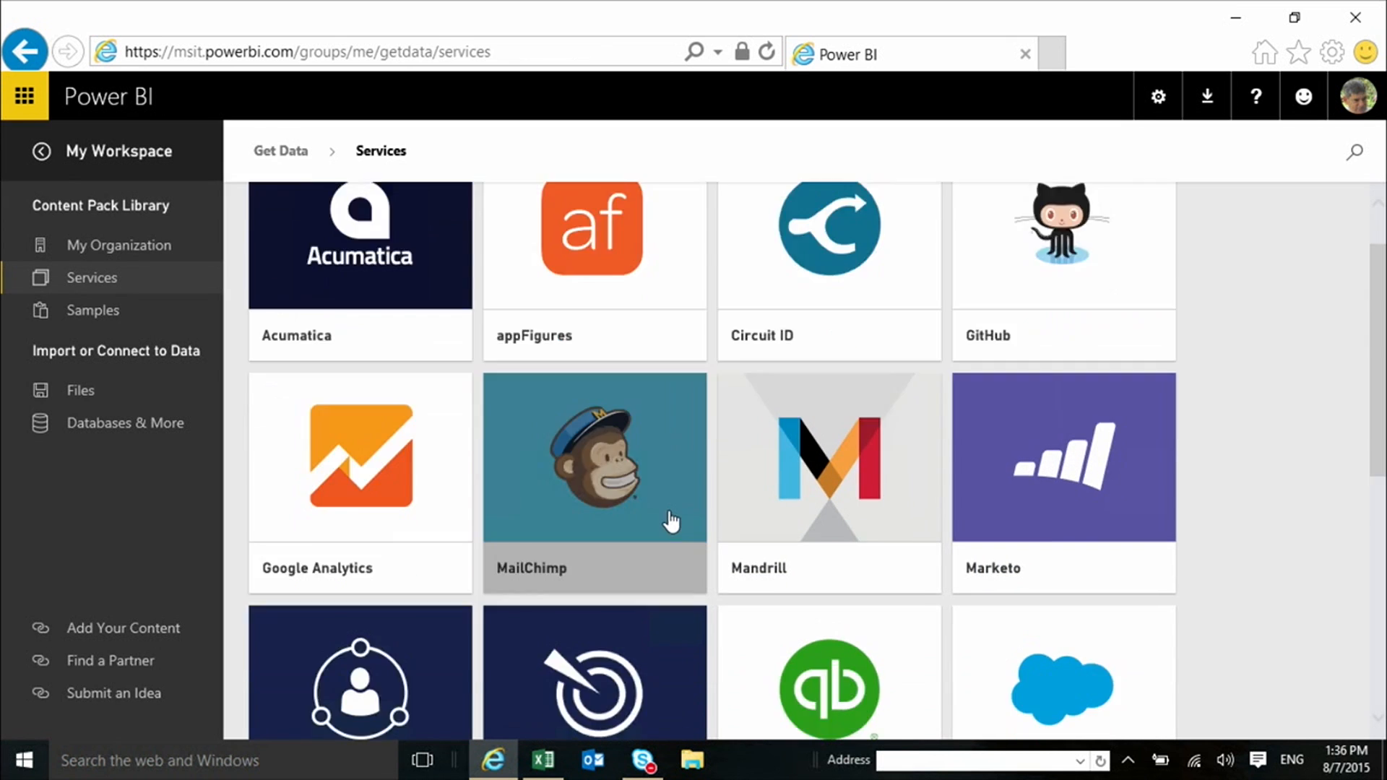
scroll(670, 520, "down", 8)
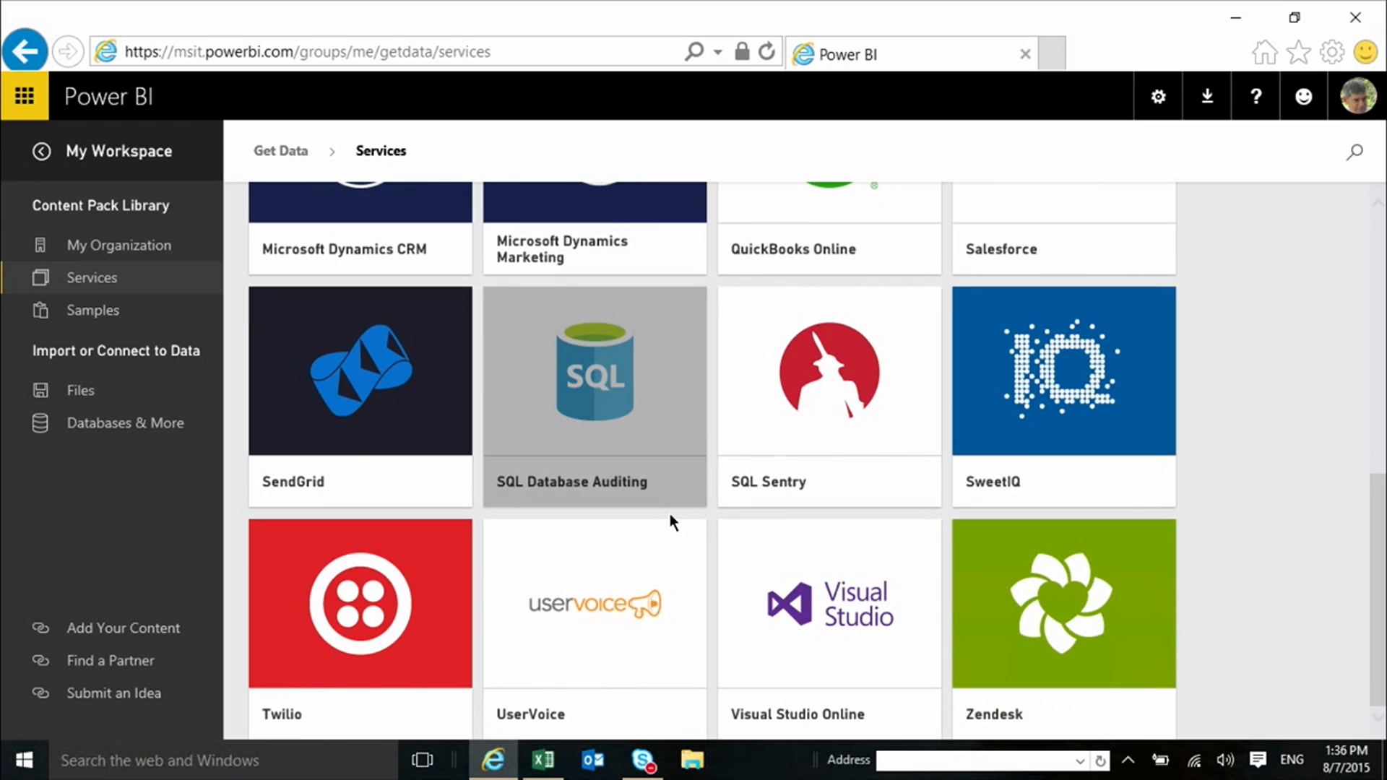
scroll(670, 517, "up", 9)
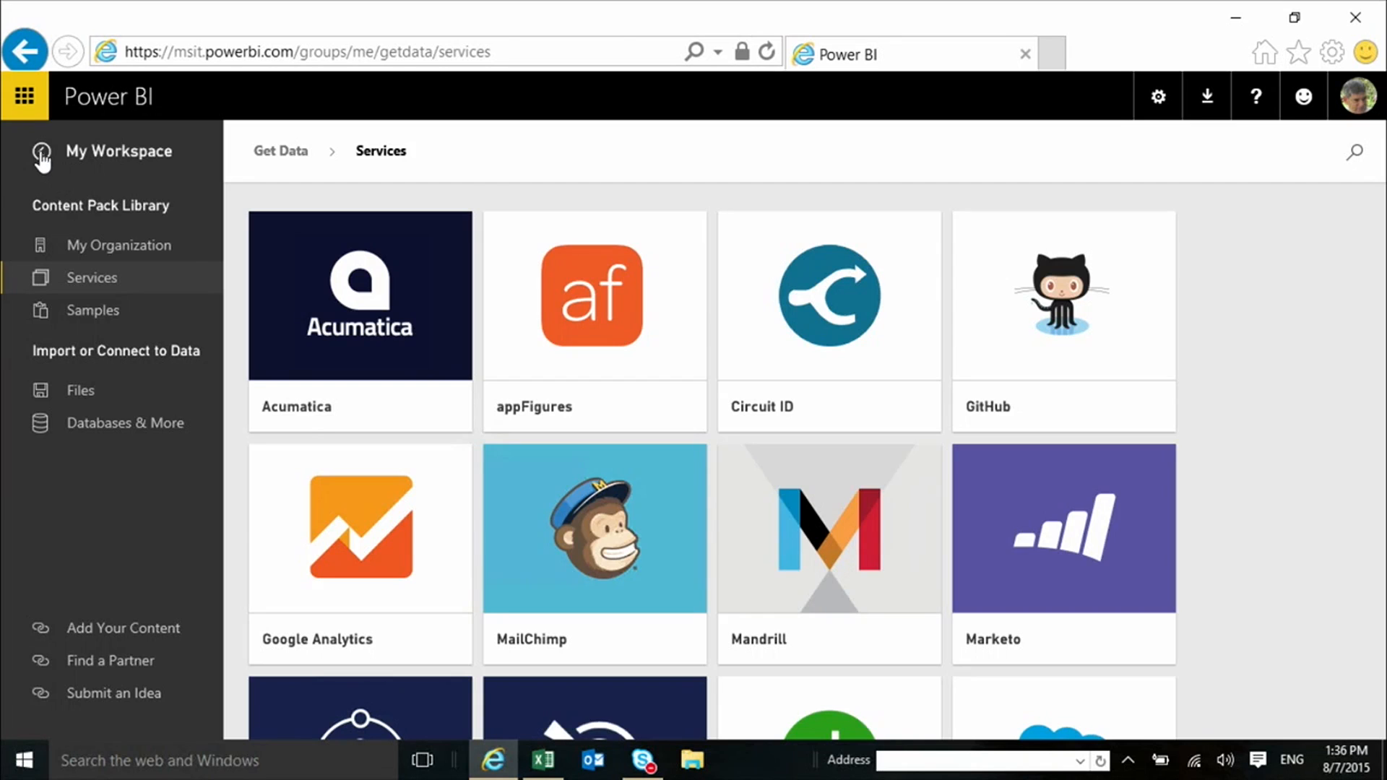
left_click(41, 151)
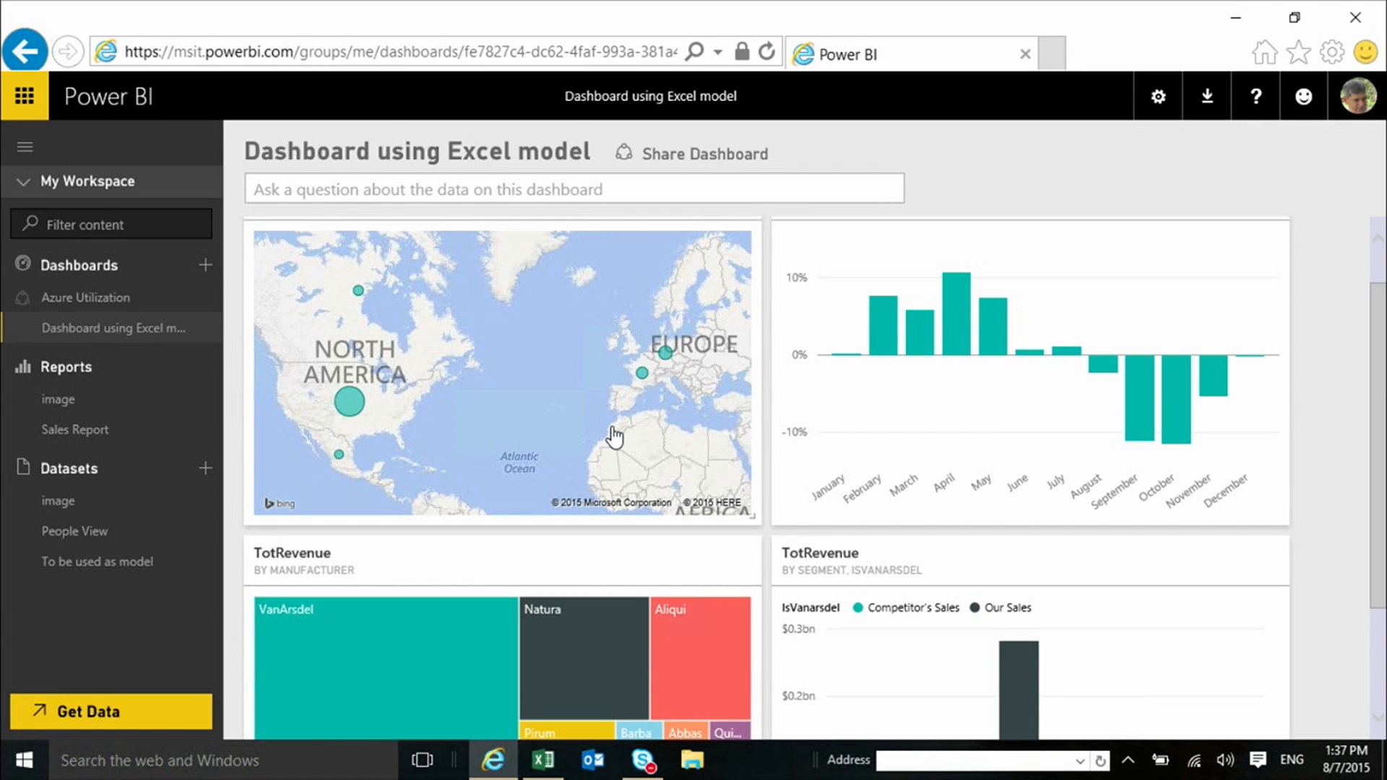
Open the report behind the OurSales map tile and filter its Year slicer to 2012 only
left_click(478, 396)
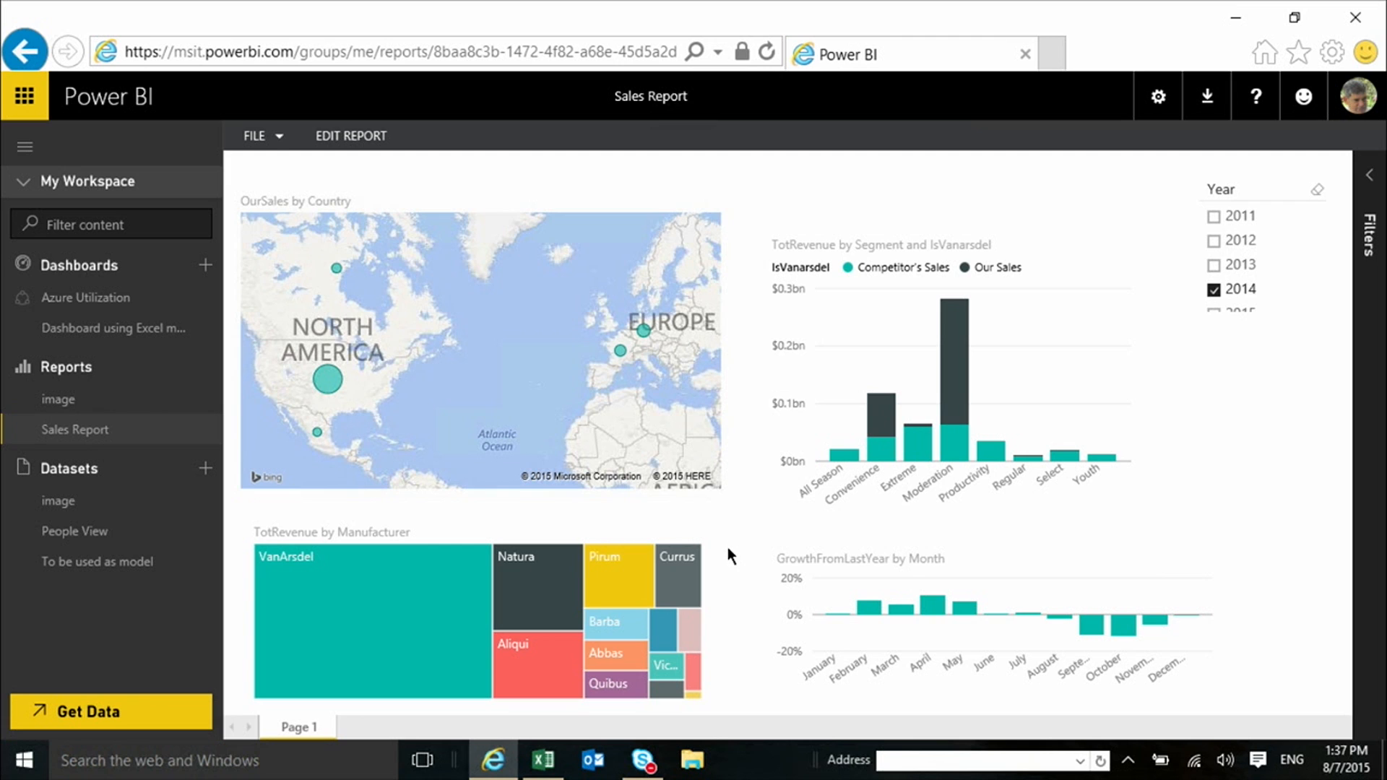
left_click(1214, 290)
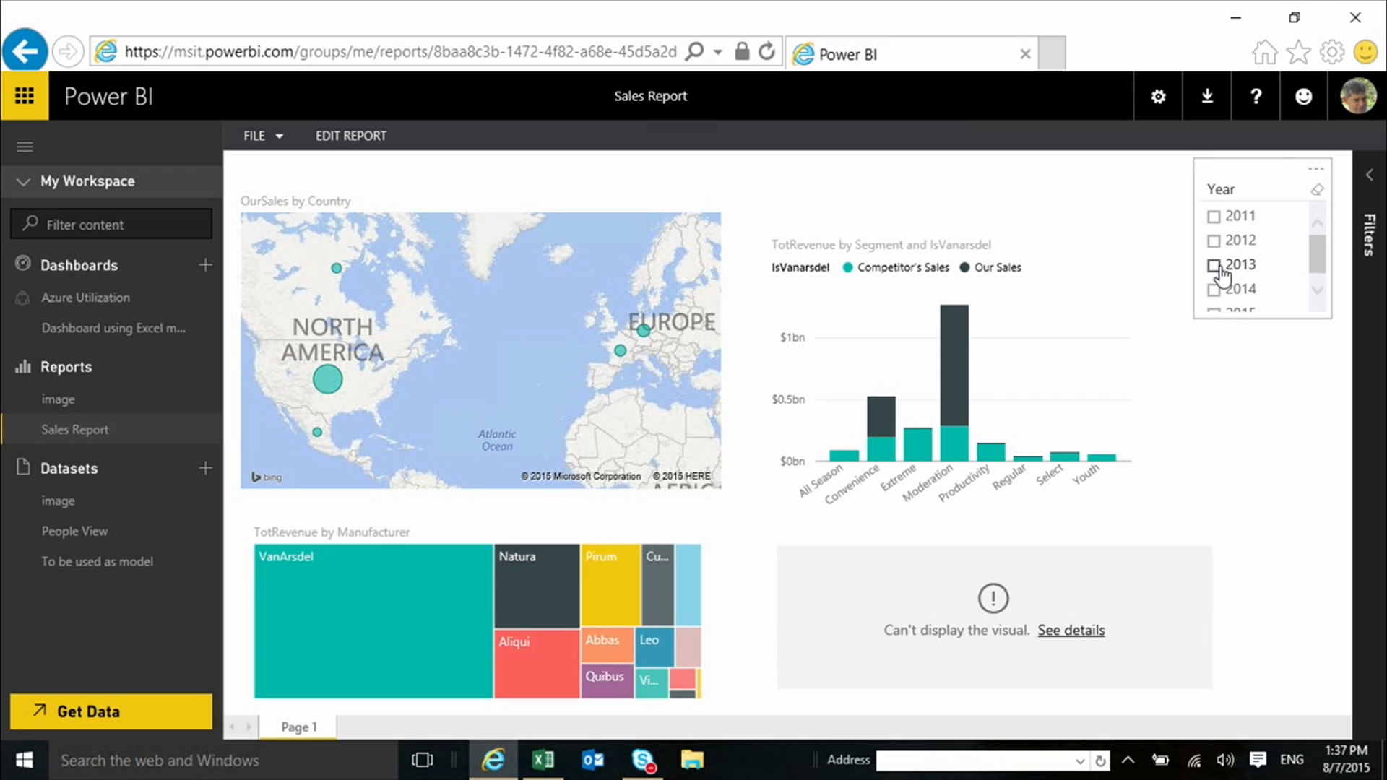
left_click(1215, 266)
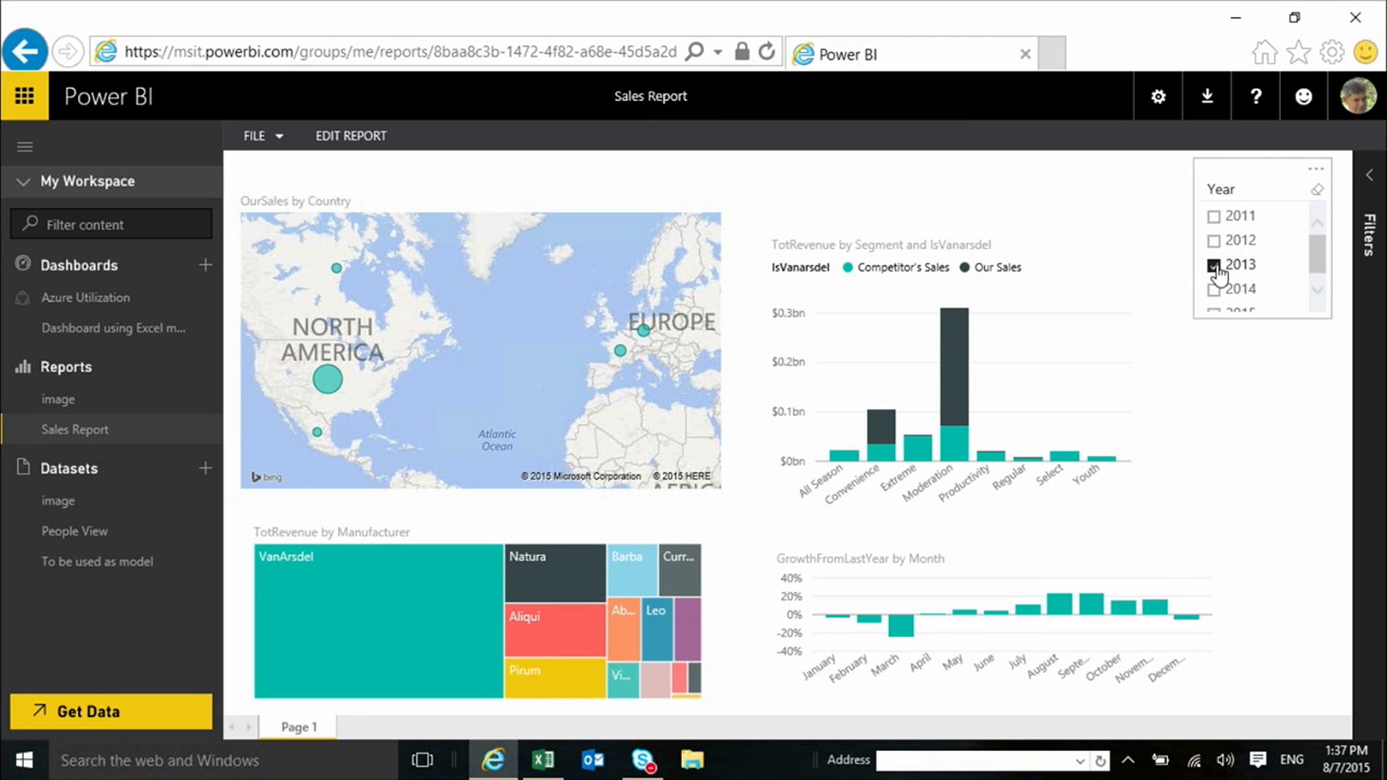
left_click(1215, 266)
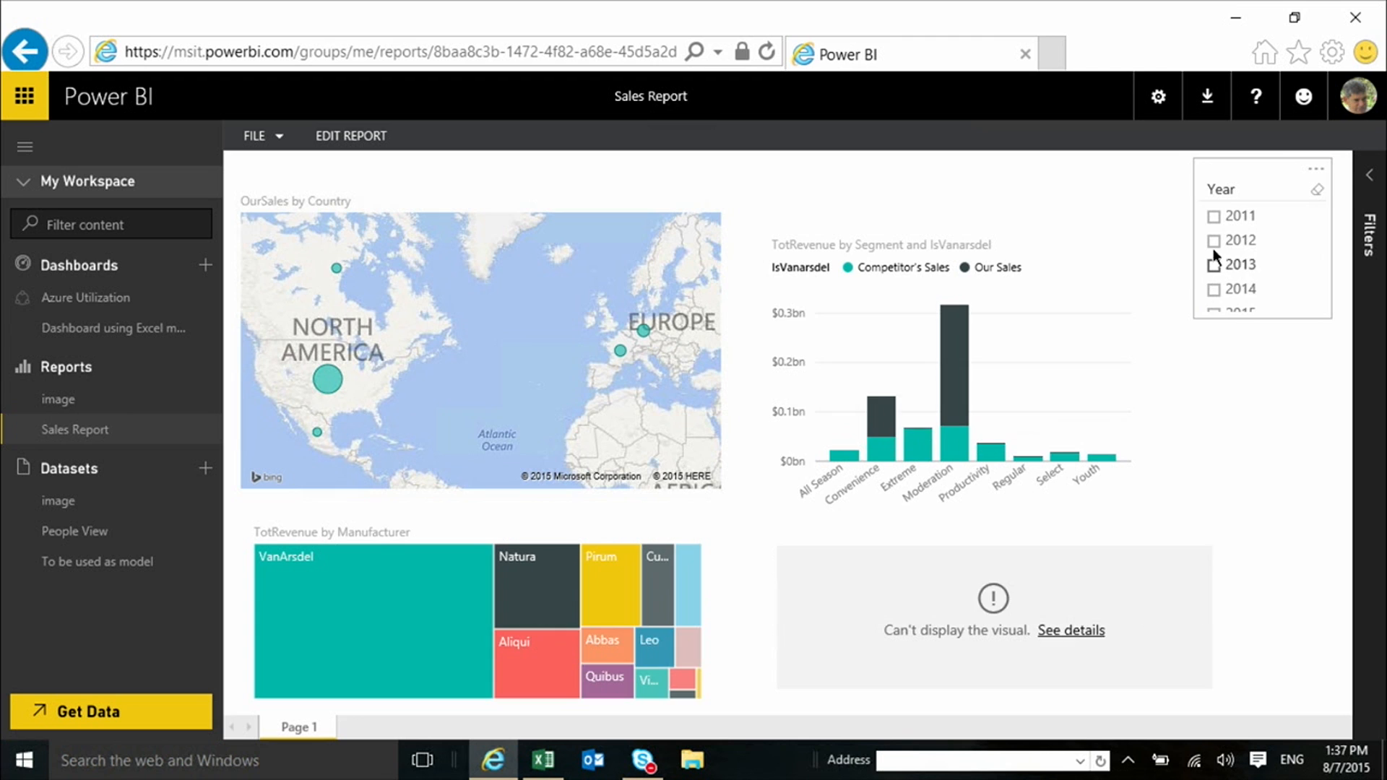
left_click(1214, 243)
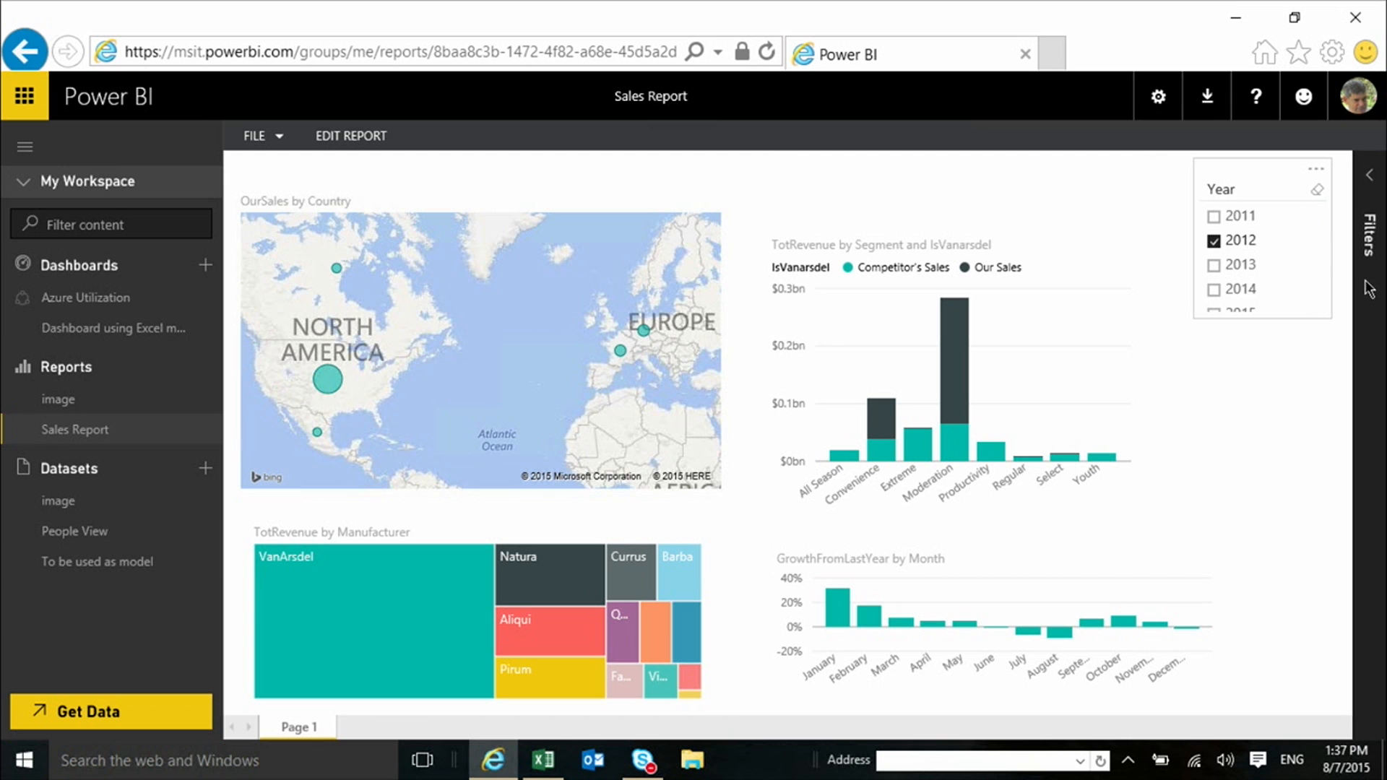
Cross-highlight the report by Our Sales in the Moderation segment and clear the highlight
left_click(957, 371)
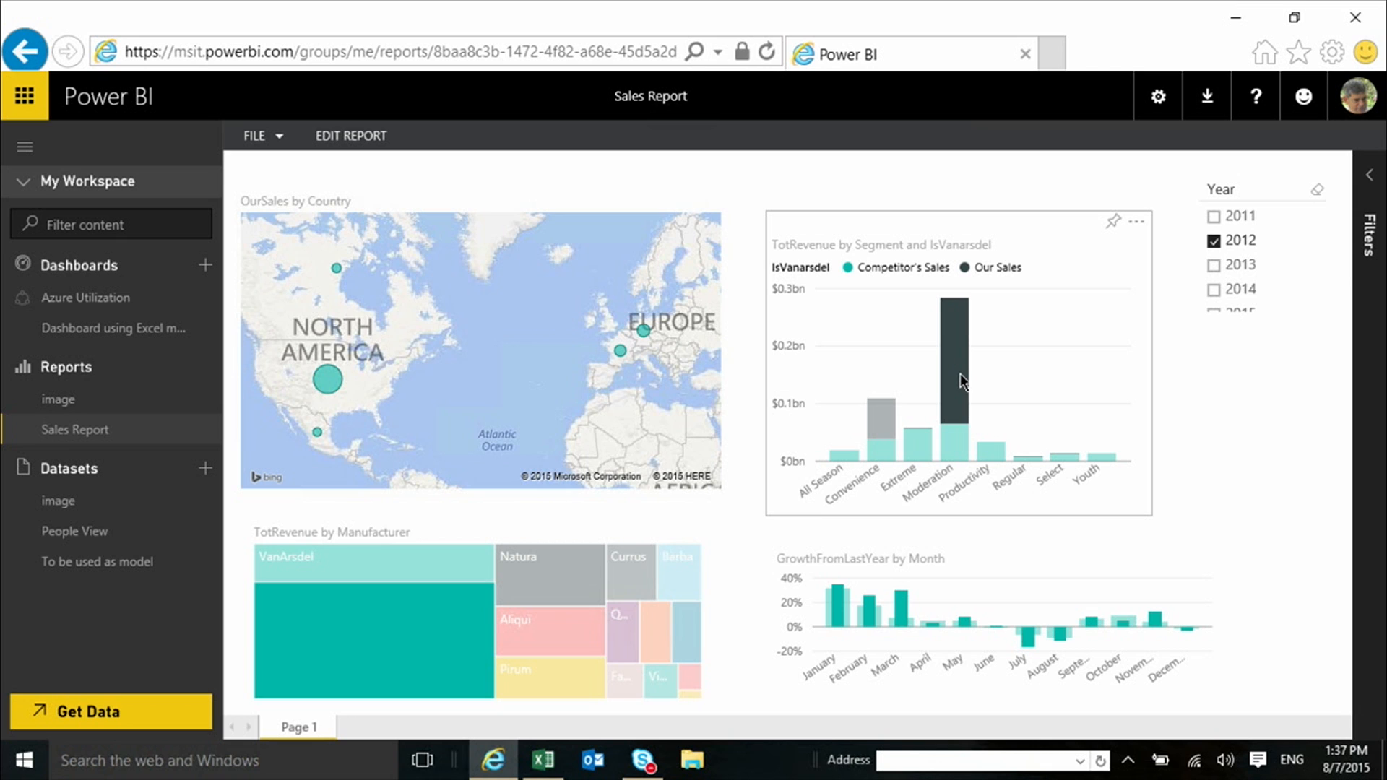
left_click(960, 372)
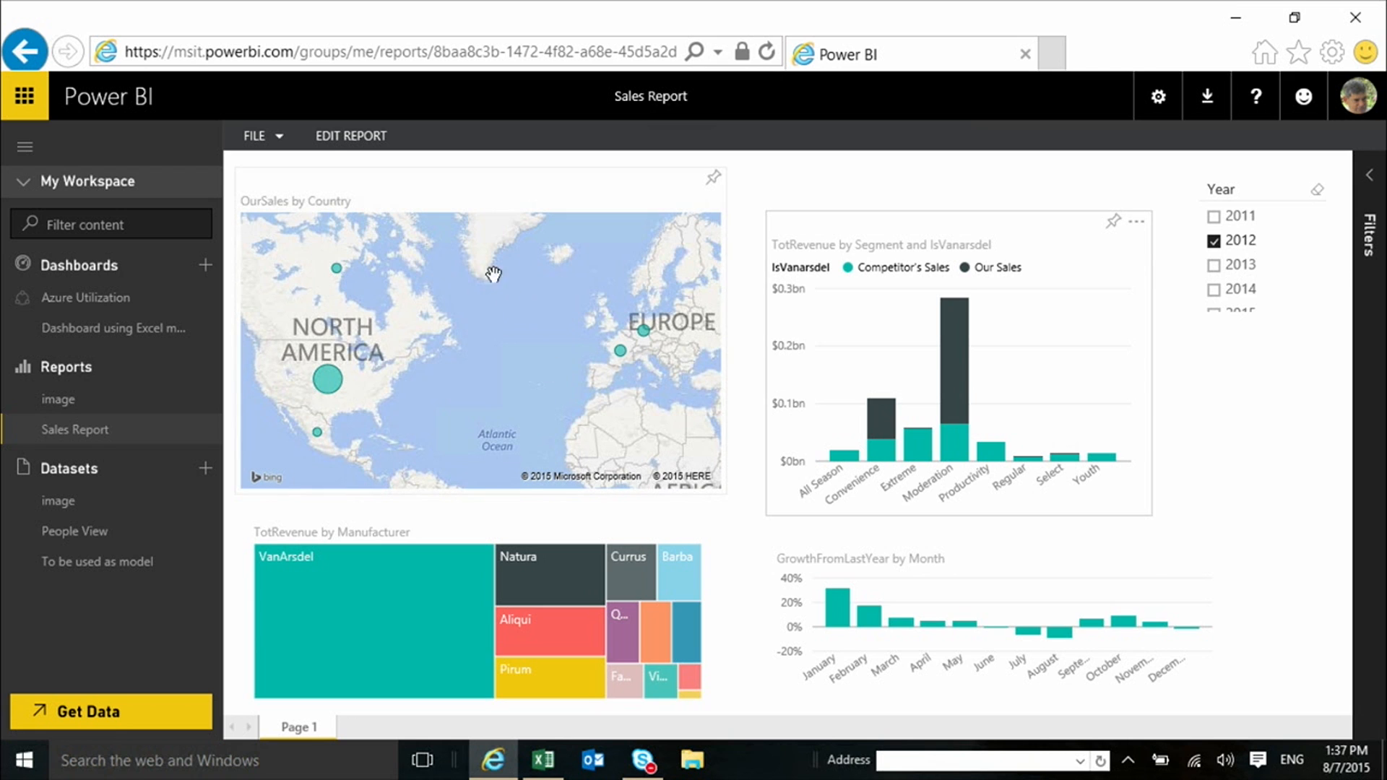
Edit the report and change the OurSales by Country map to a combo column chart, trying a filled map and a table first
left_click(341, 133)
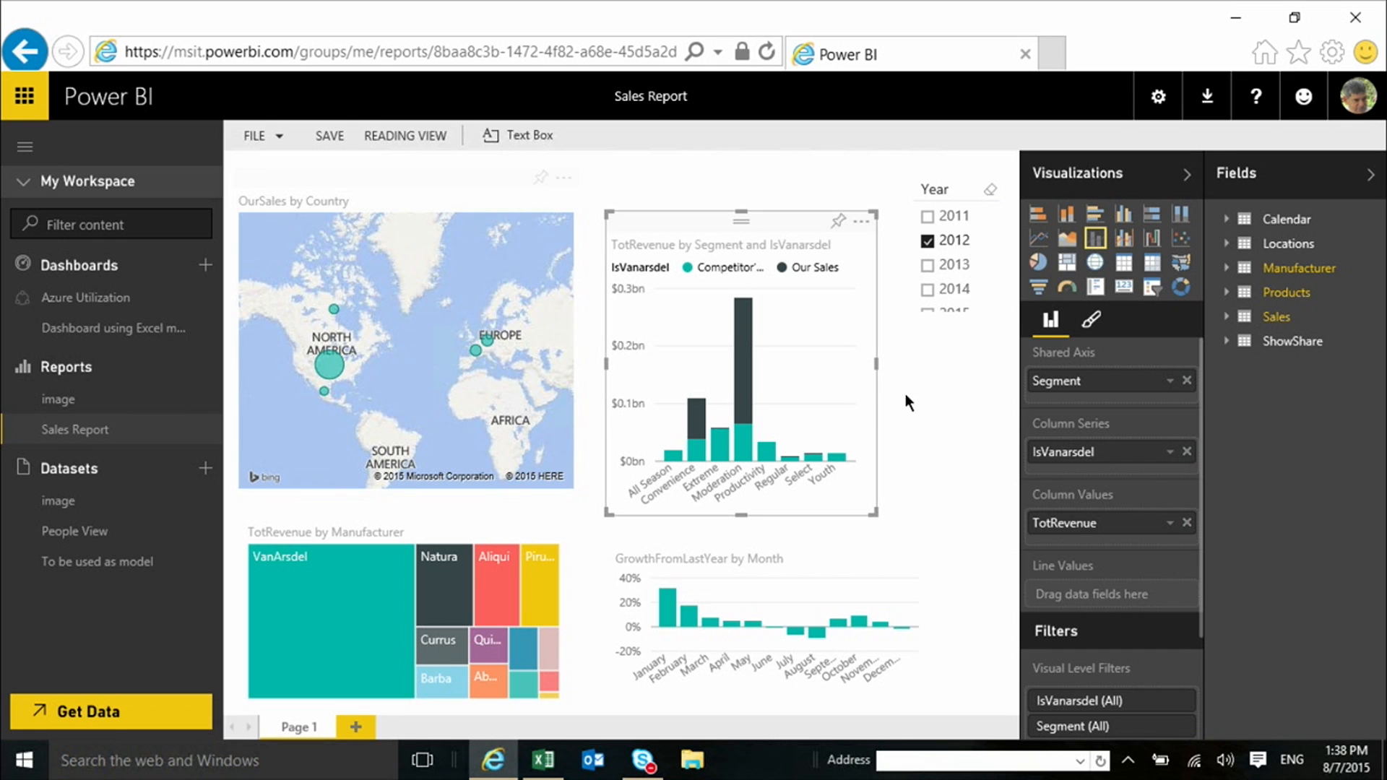
left_click(528, 259)
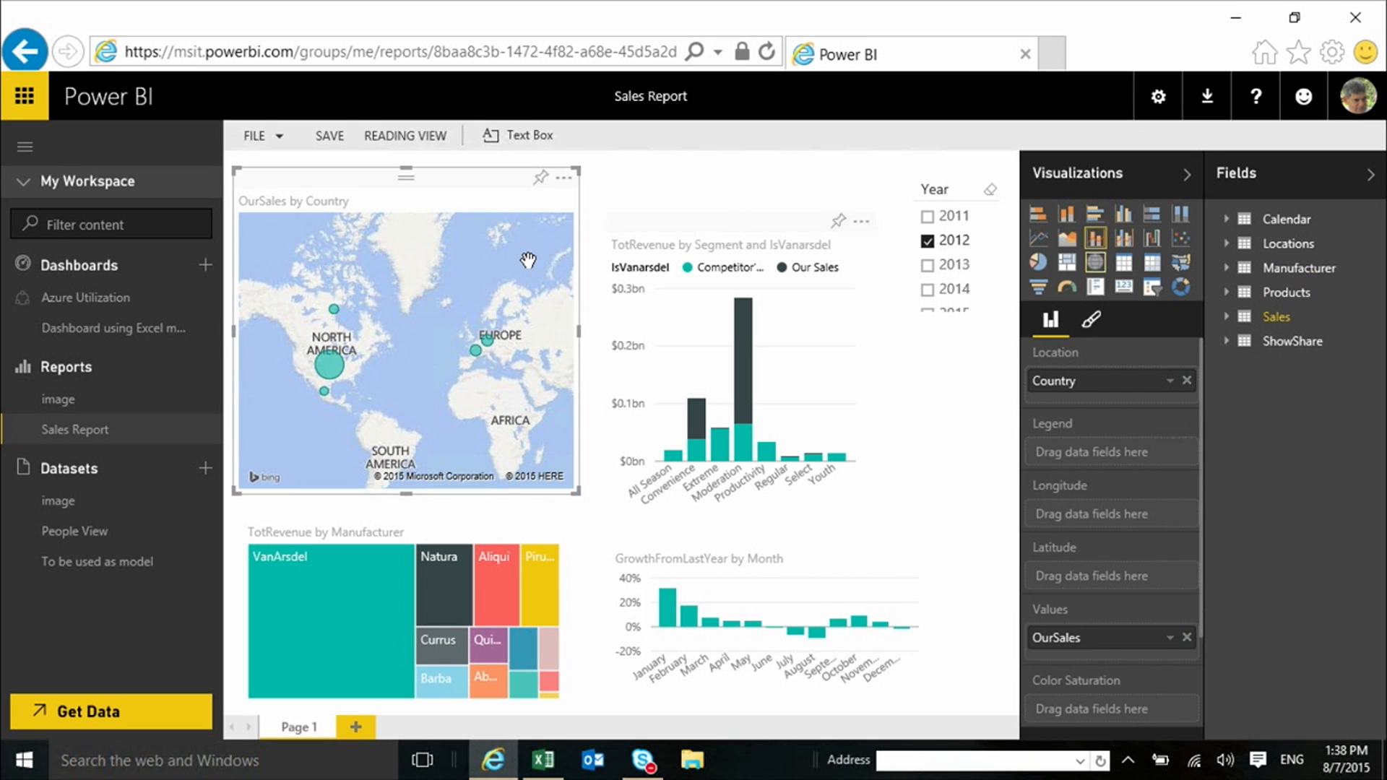
left_click(1185, 265)
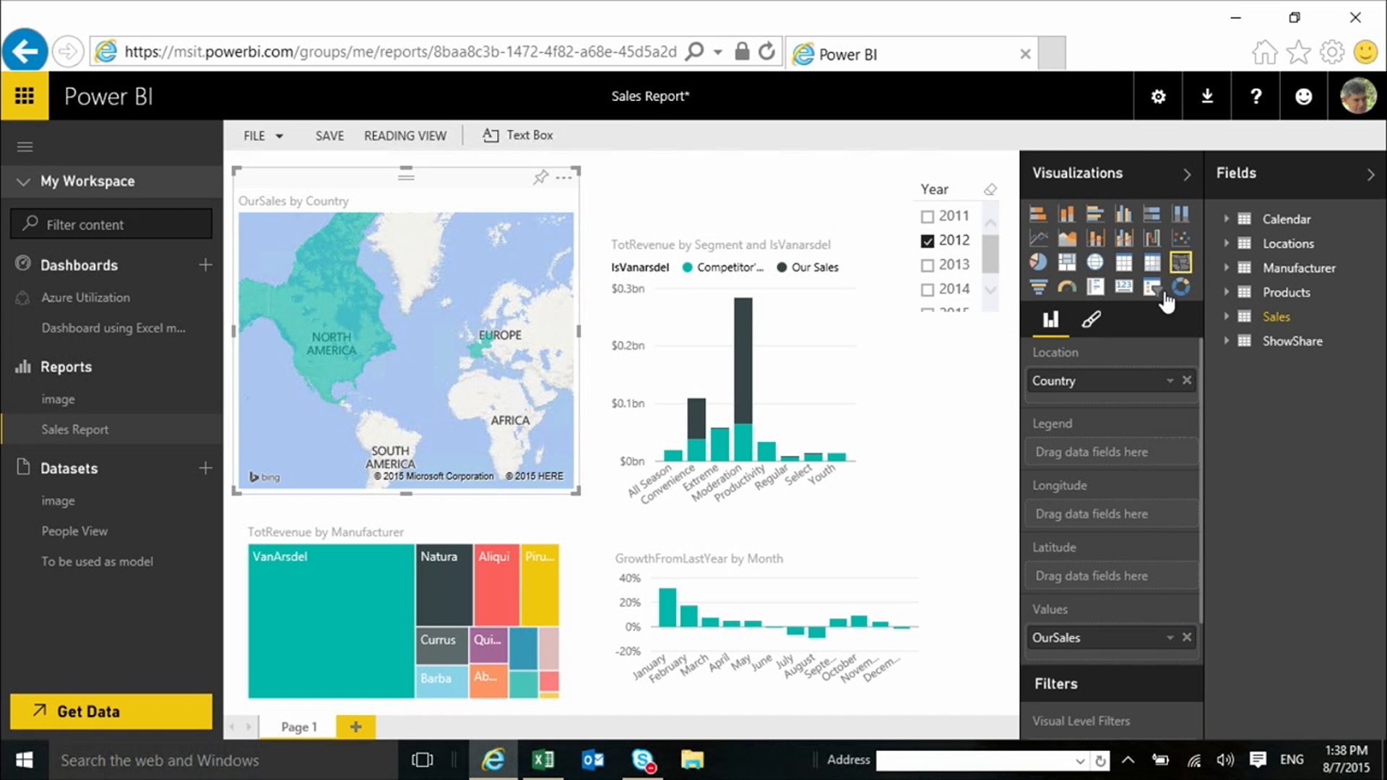
left_click(1124, 269)
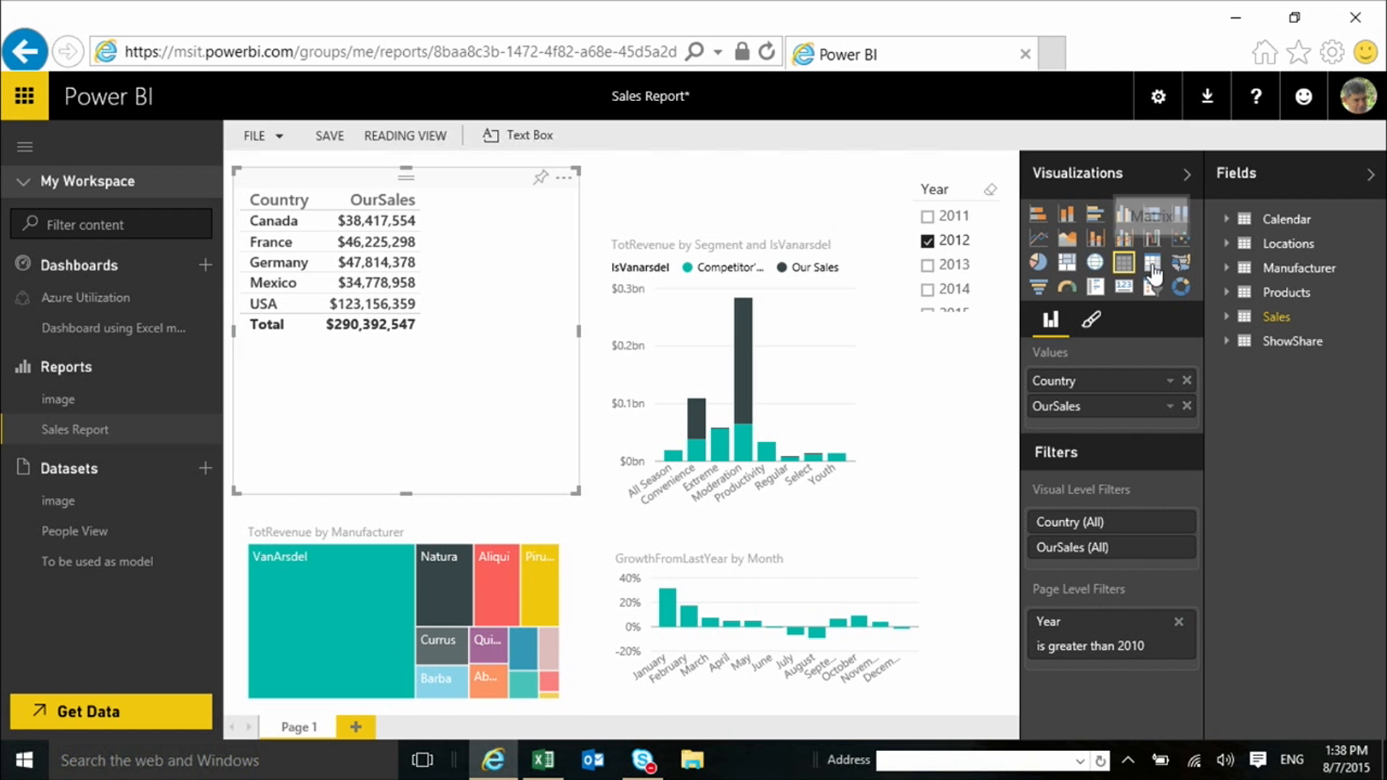
left_click(1095, 243)
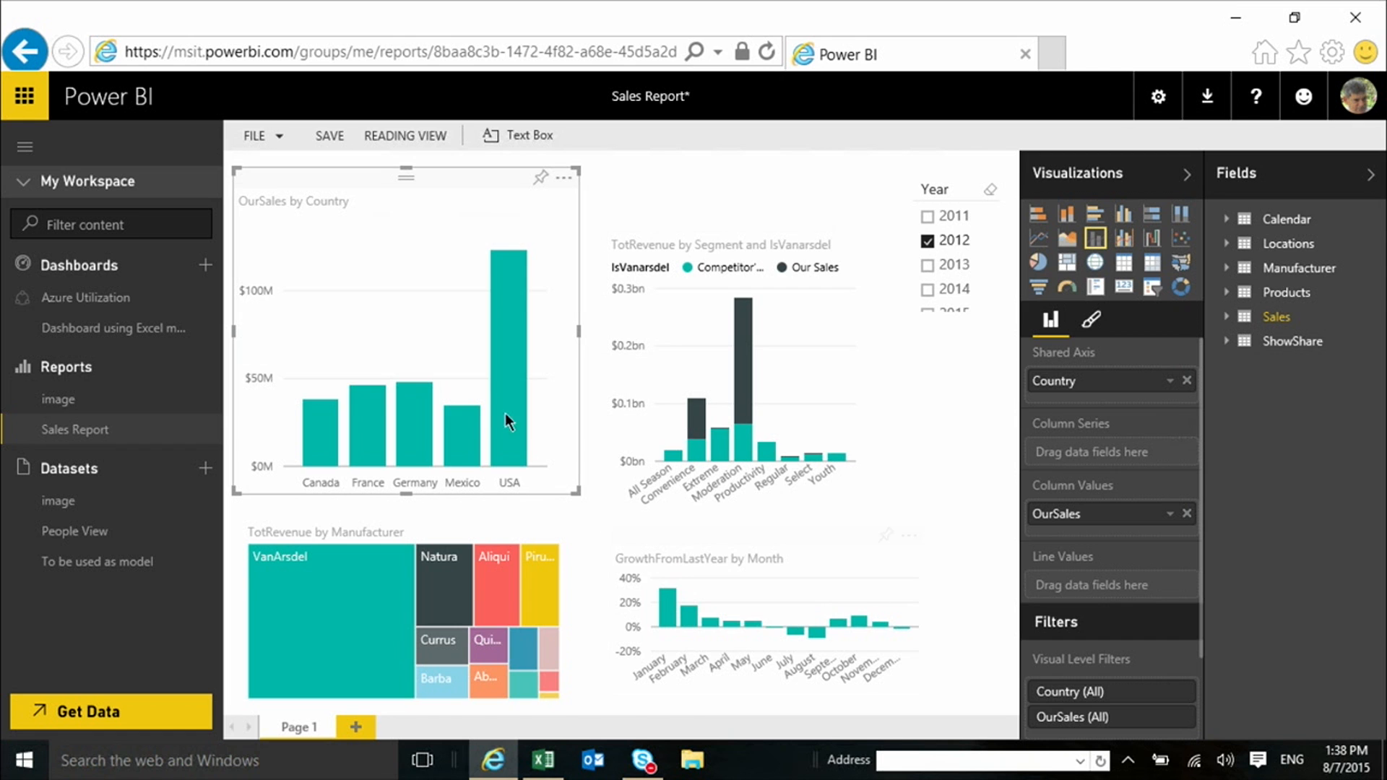
Cross-highlight the report by the USA column of the OurSales by Country chart and clear the highlight
left_click(501, 387)
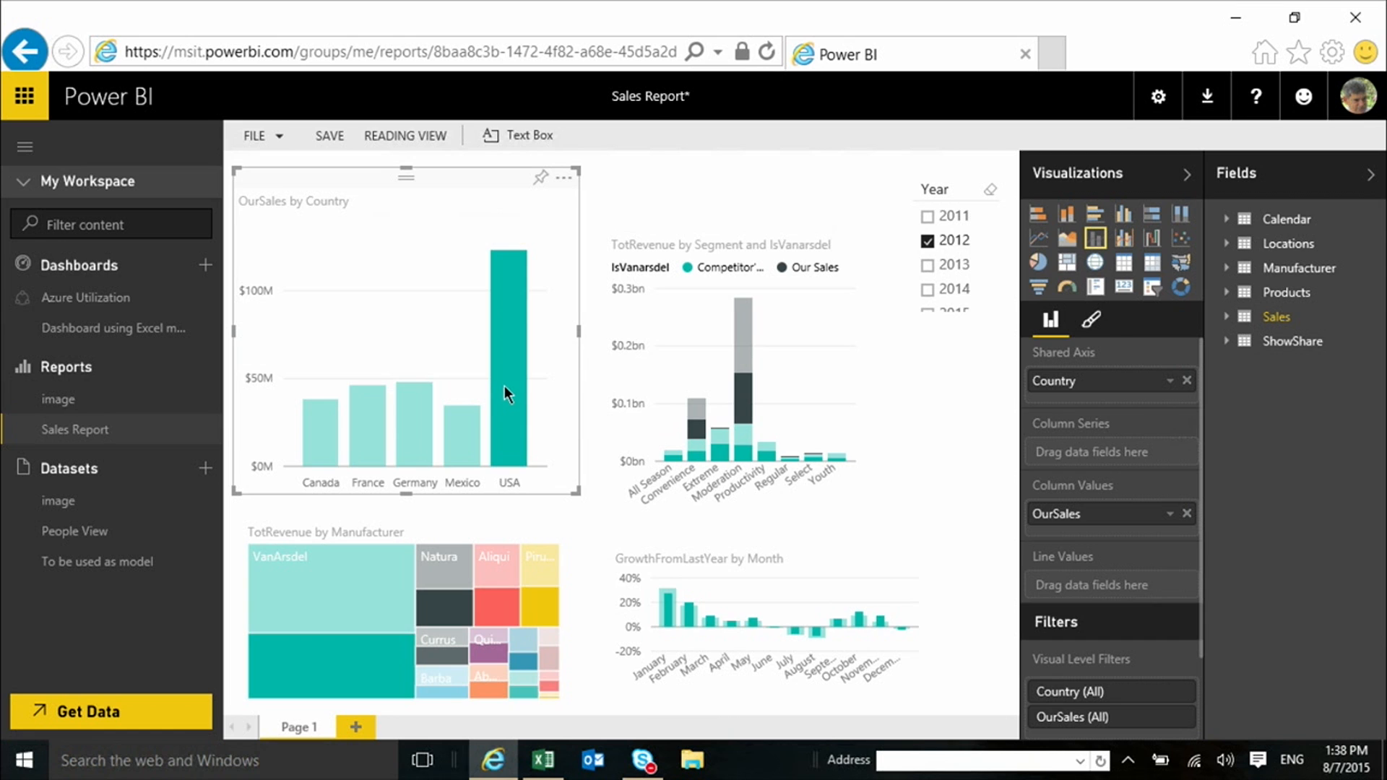
left_click(506, 387)
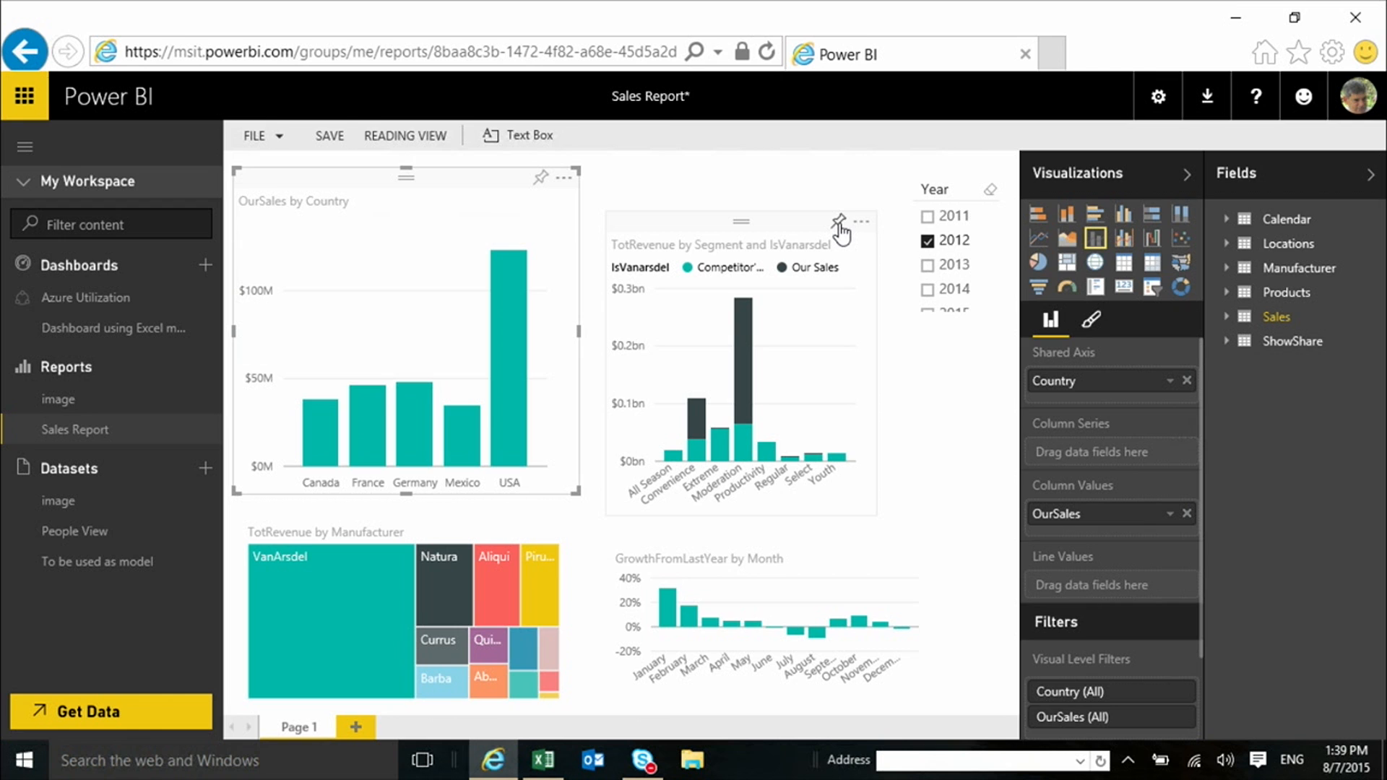
Pin the TotRevenue by Segment and IsVanarsdel chart, and return to the Excel model dashboard while saving the report changes
left_click(840, 225)
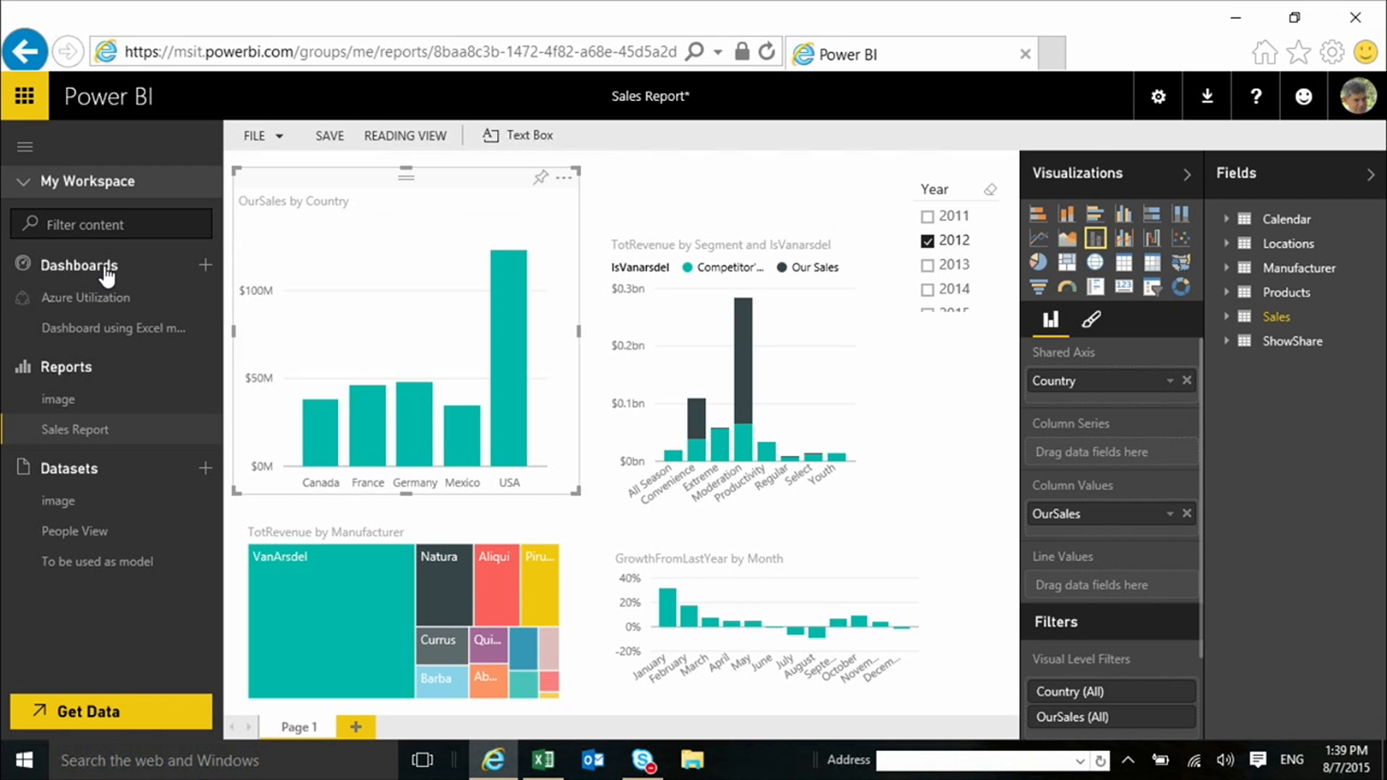
left_click(87, 329)
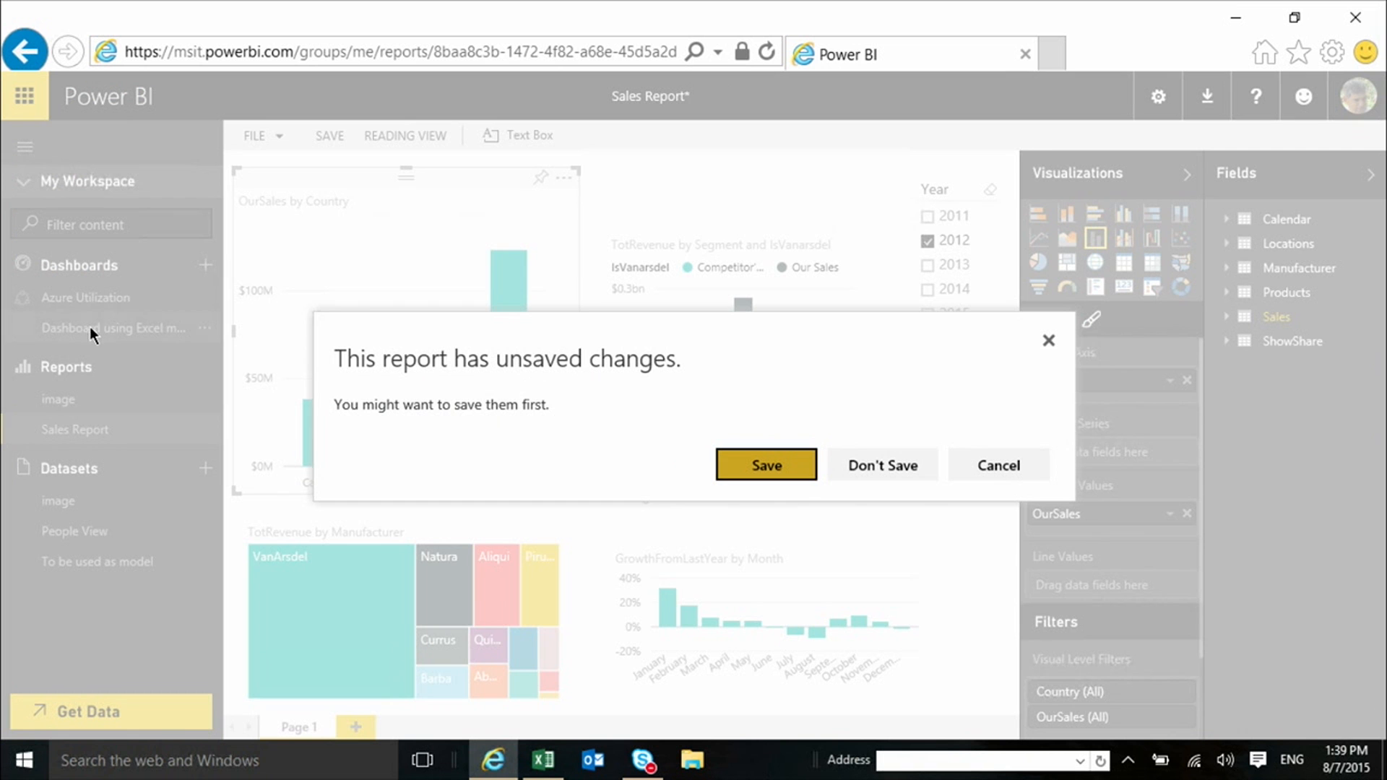
left_click(780, 466)
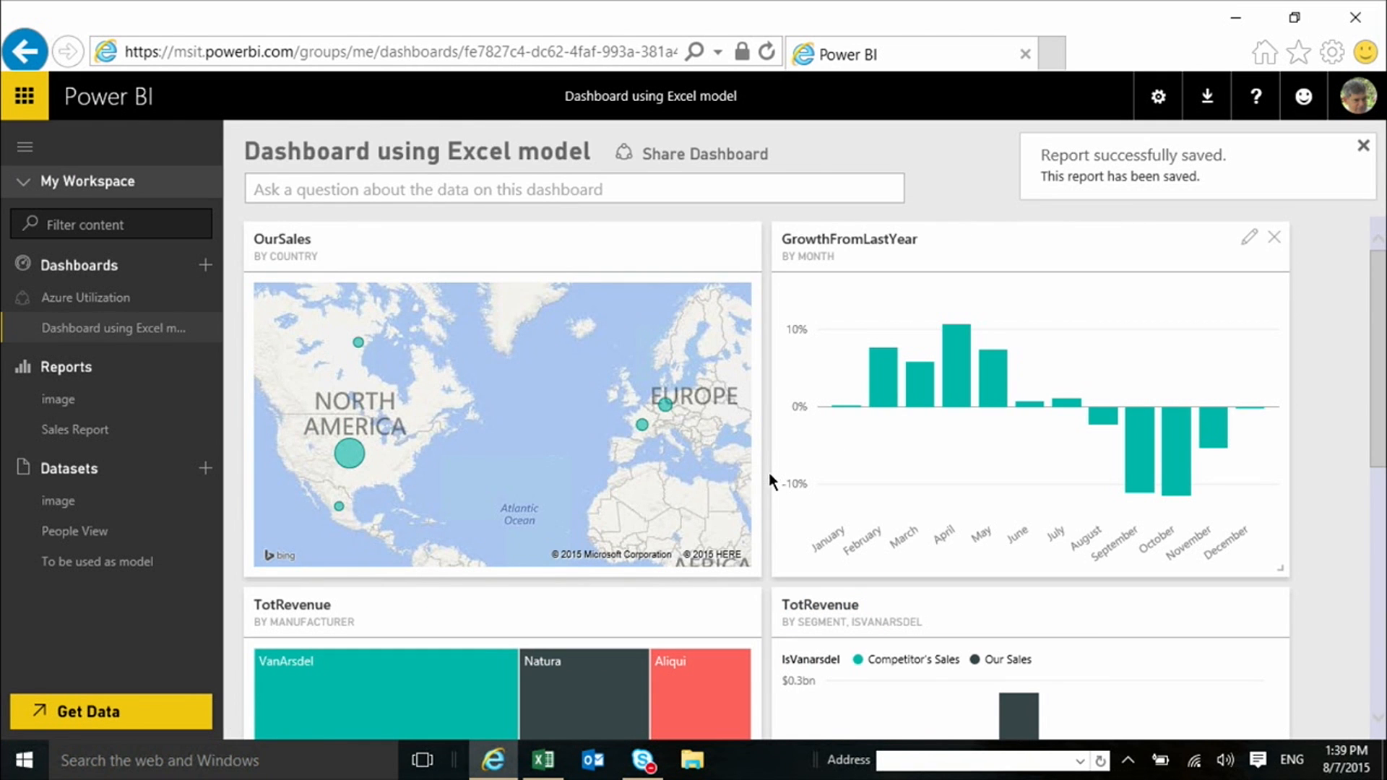
Inspect the tile details of the newly pinned TotRevenue tile and close them without applying changes
scroll(712, 480, "down", 7)
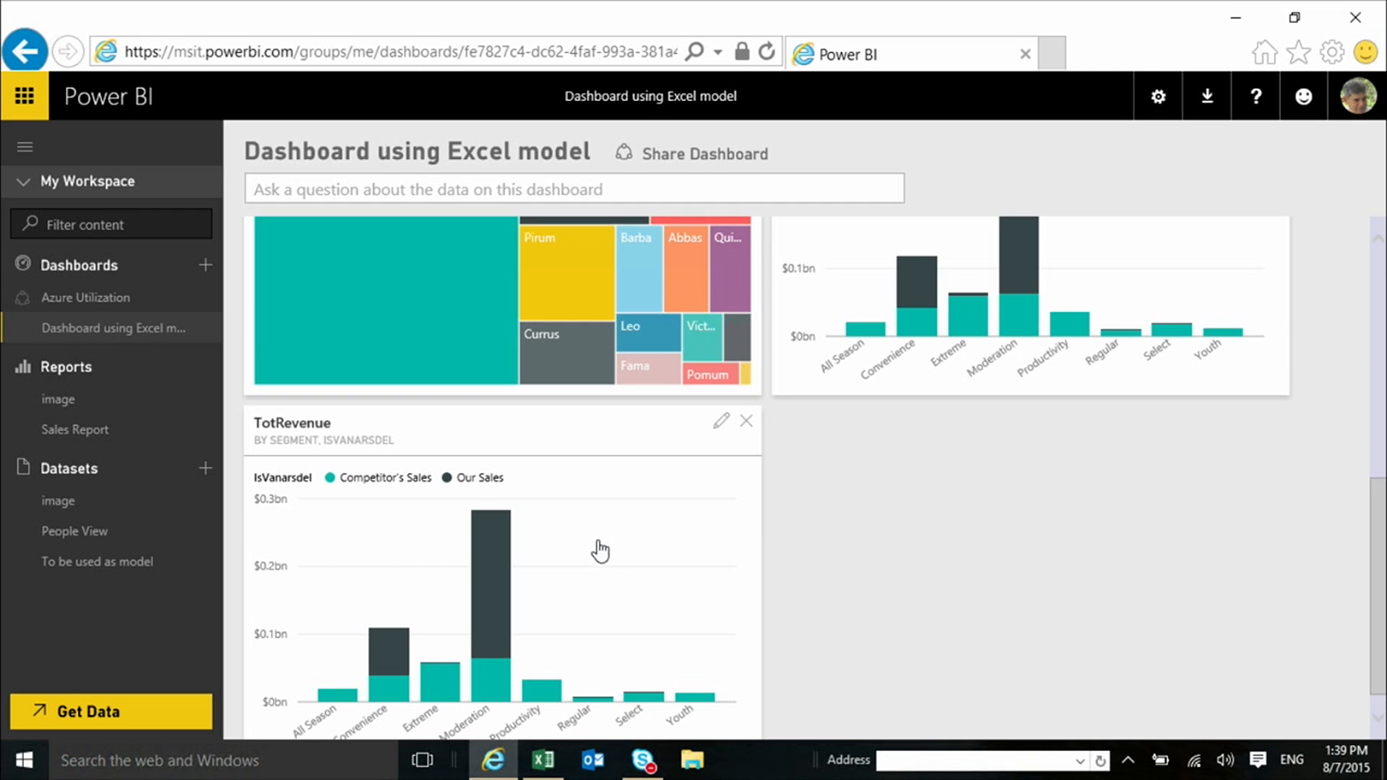
left_click(721, 425)
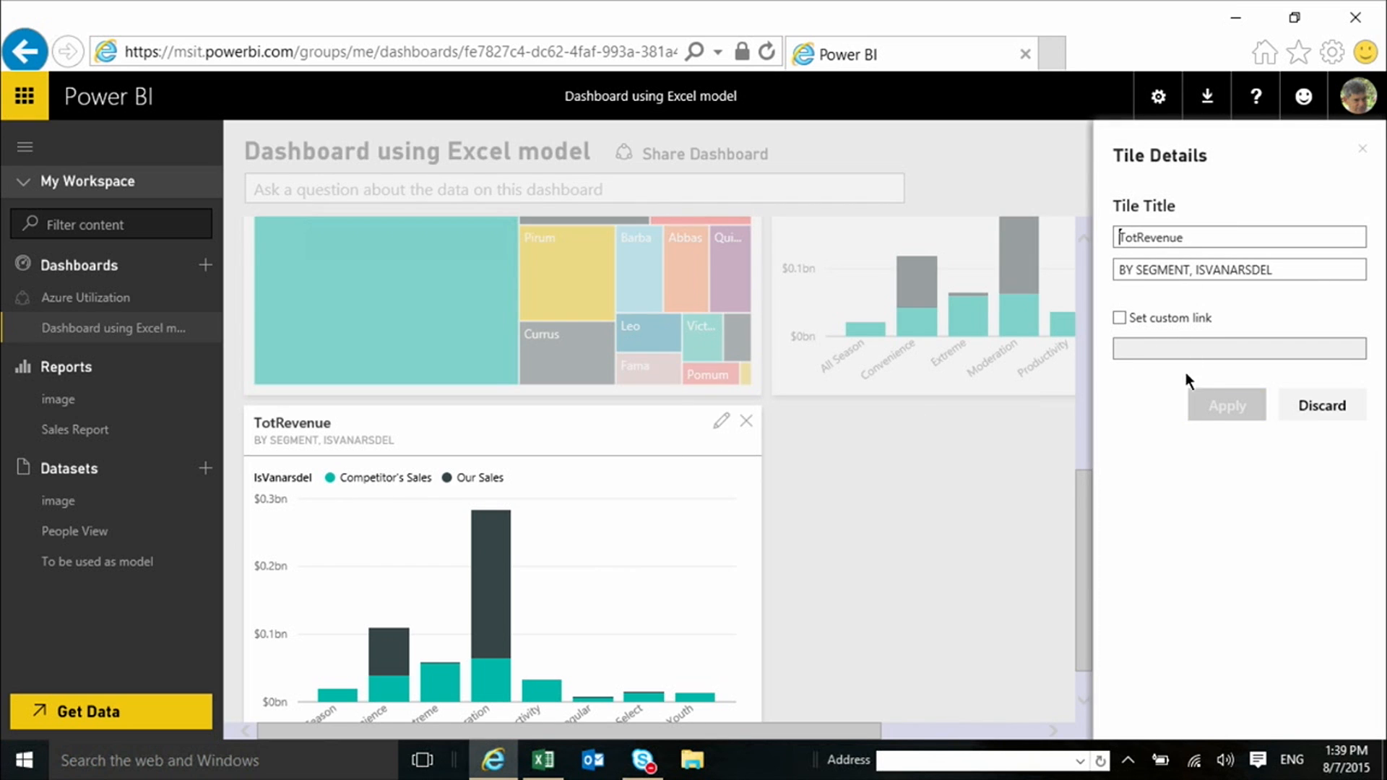
left_click(1319, 403)
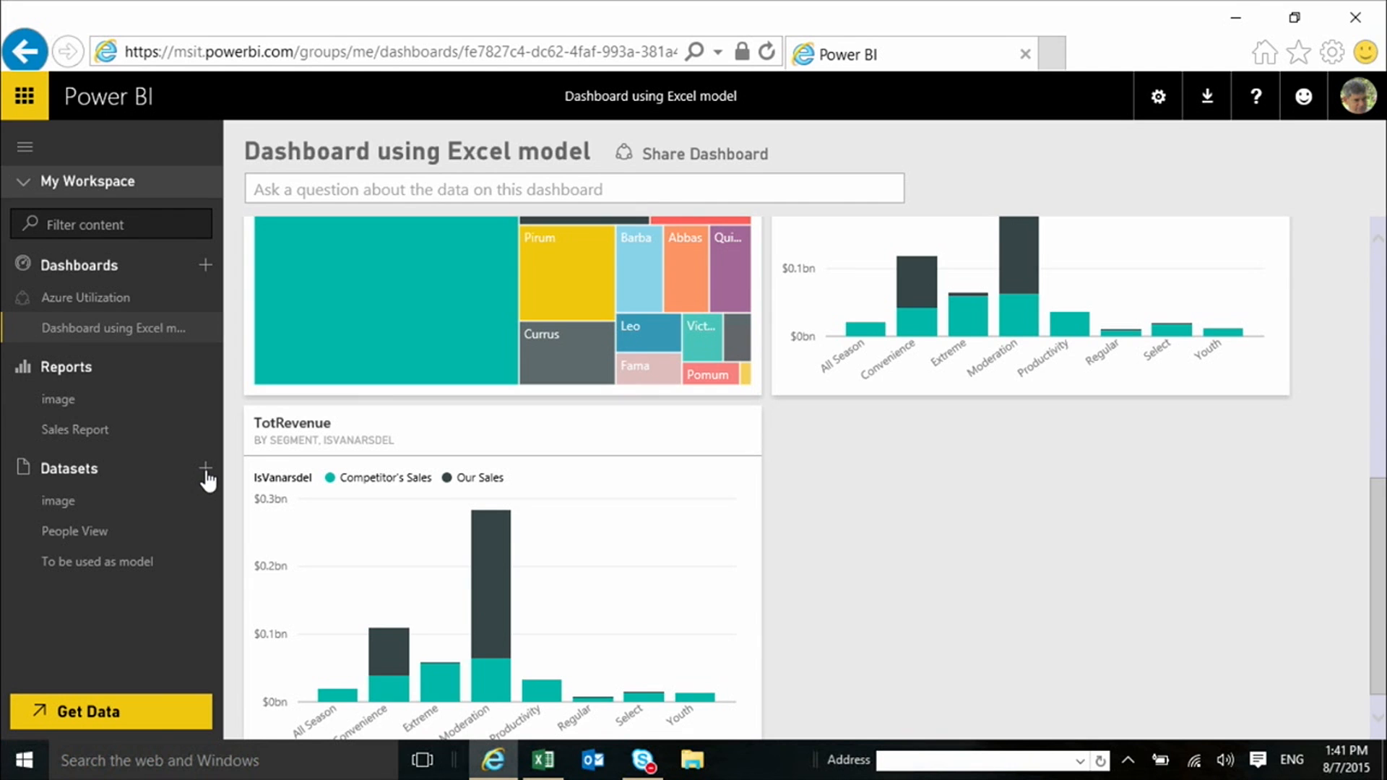
Connect To be used as Excel.xlsx from the For Excel training folder on OneDrive – Business, to be managed and viewed as an Excel workbook
left_click(206, 470)
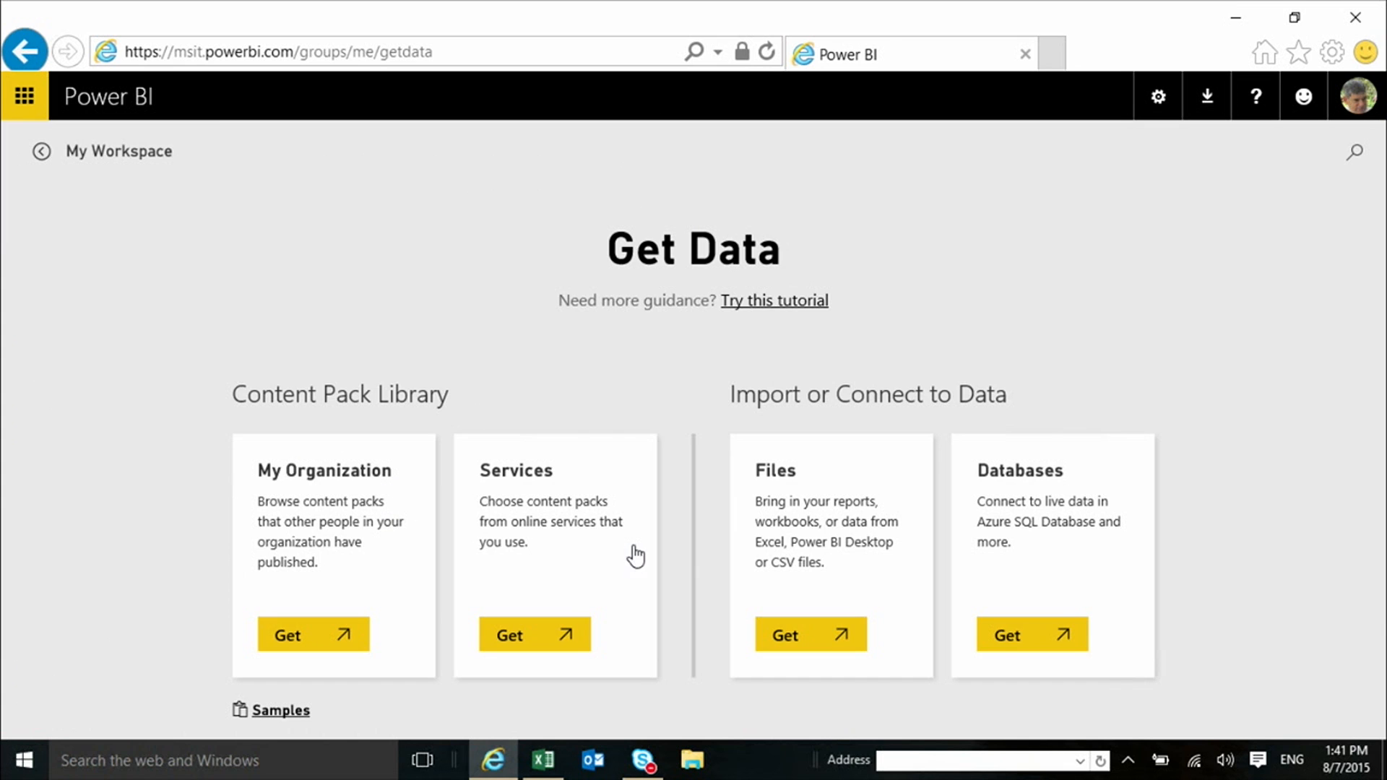
left_click(801, 643)
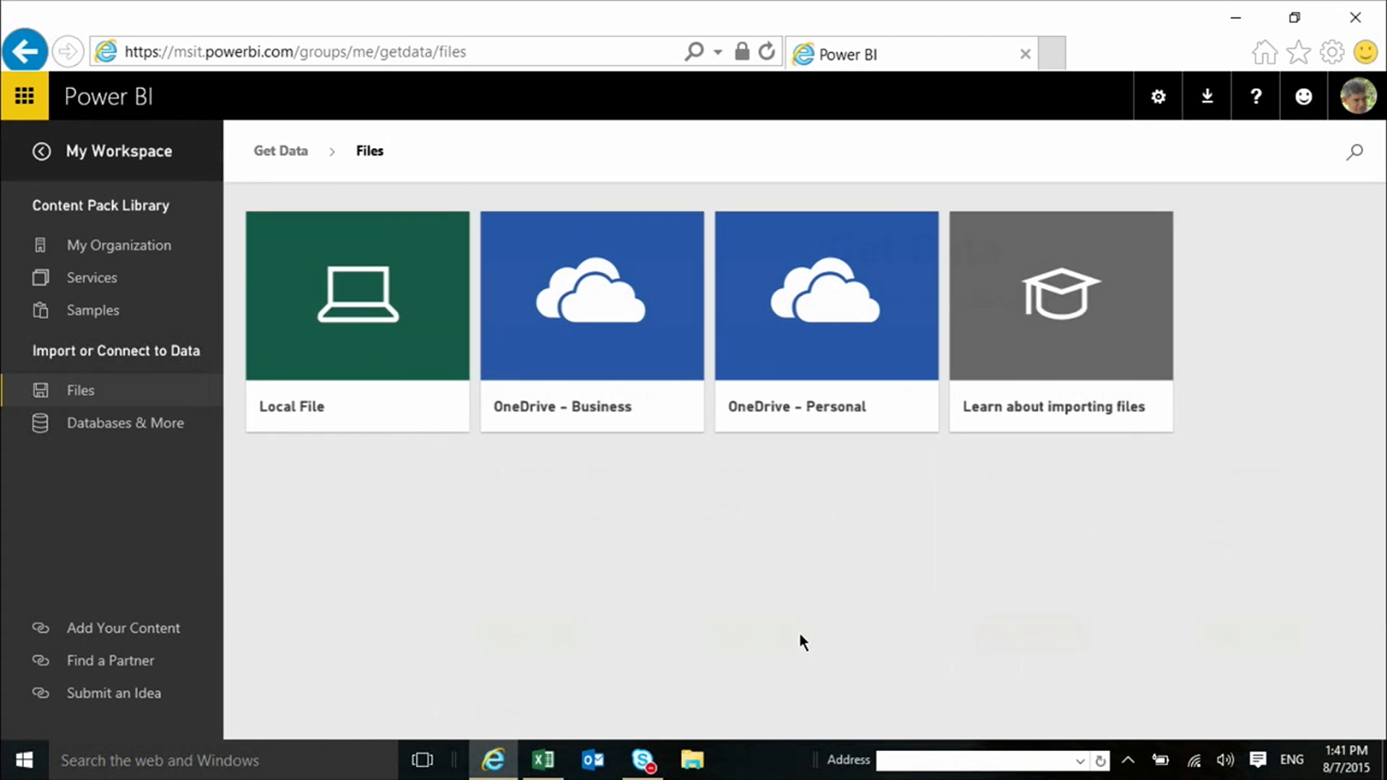
left_click(580, 352)
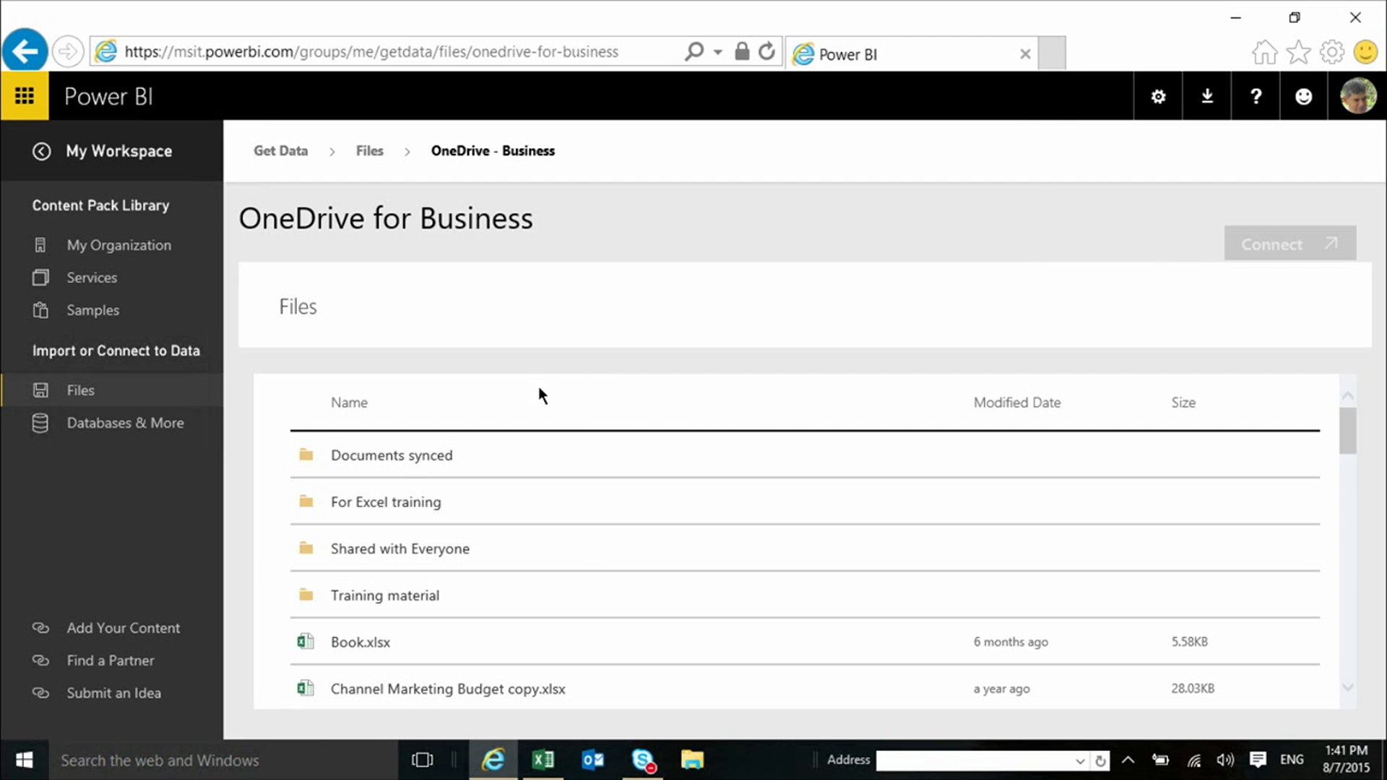
left_click(385, 506)
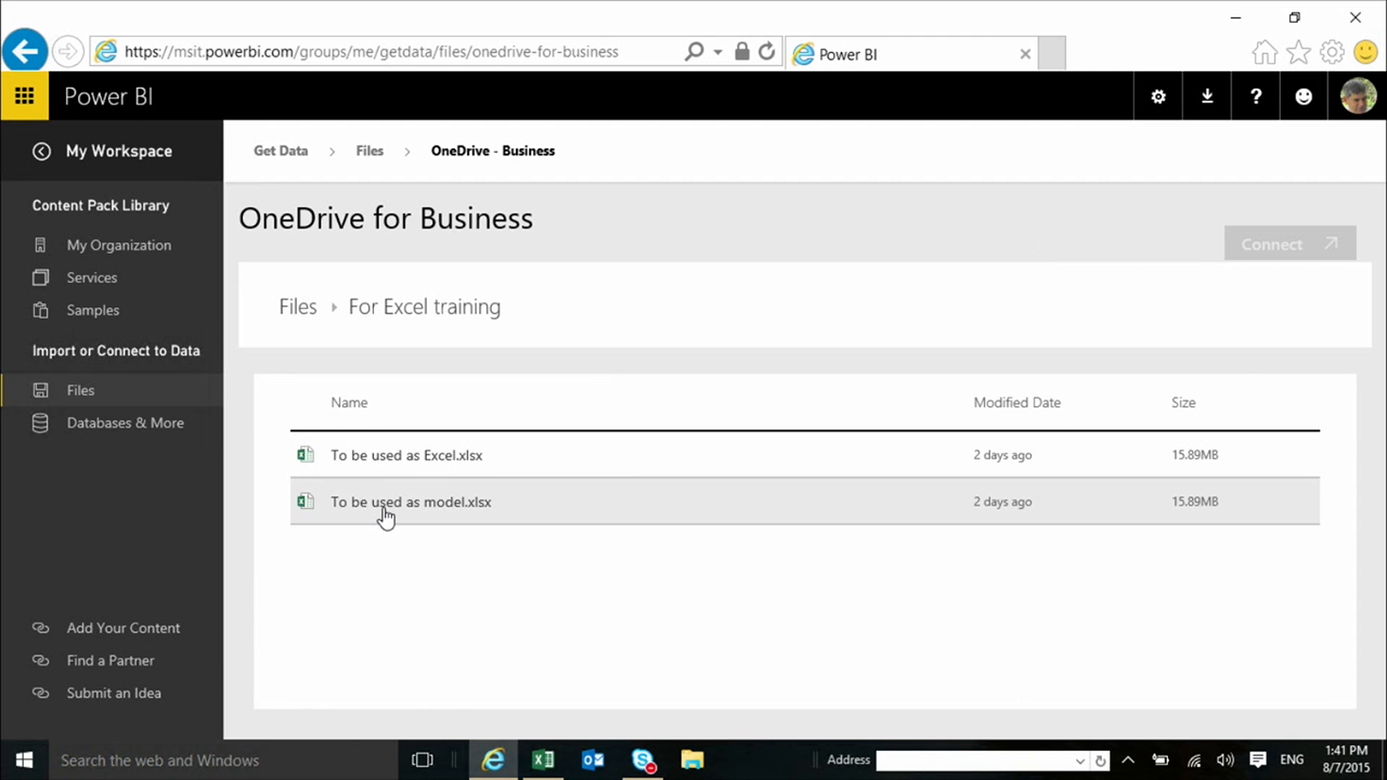
left_click(443, 461)
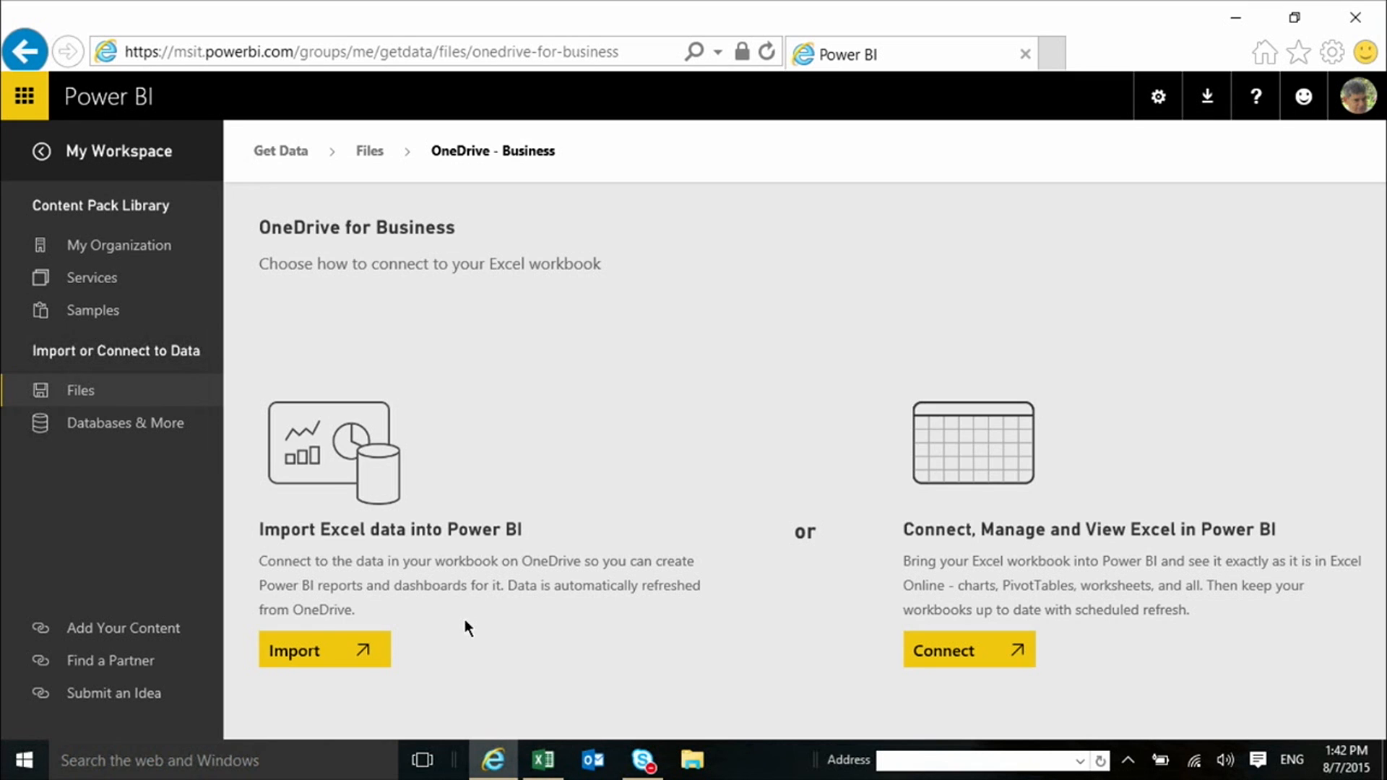
left_click(961, 652)
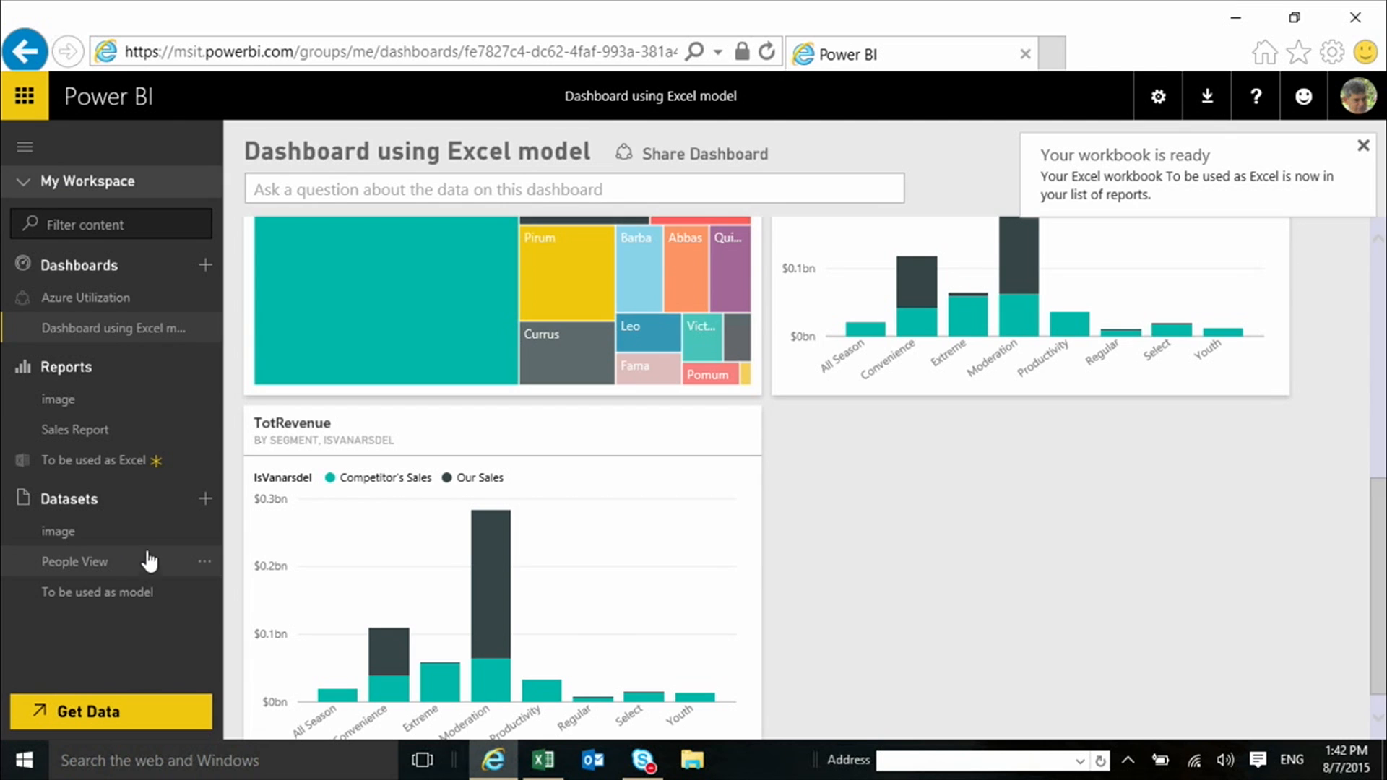
View the To be used as Excel workbook from the reports list in Excel Online and filter its YoY sheet to 2014
left_click_drag(102, 465, 102, 467)
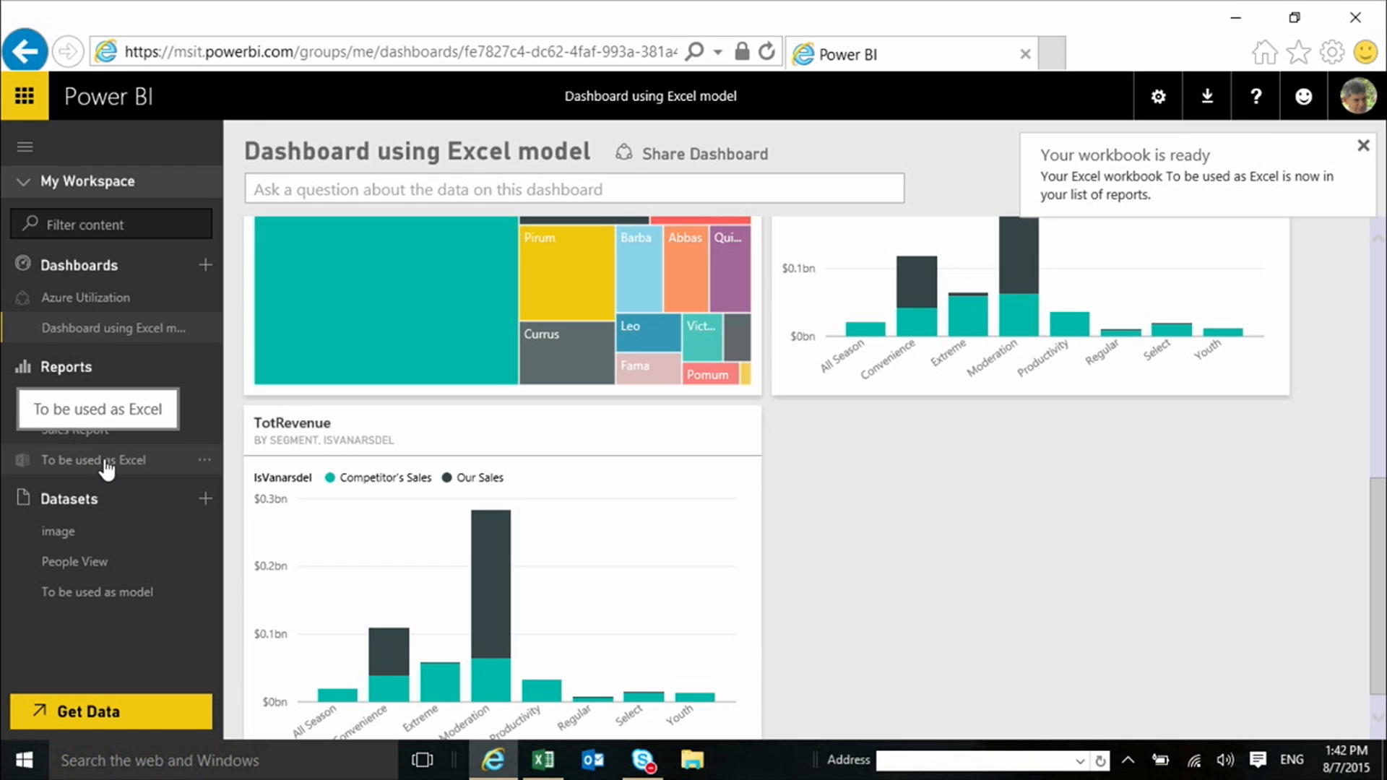
left_click(107, 470)
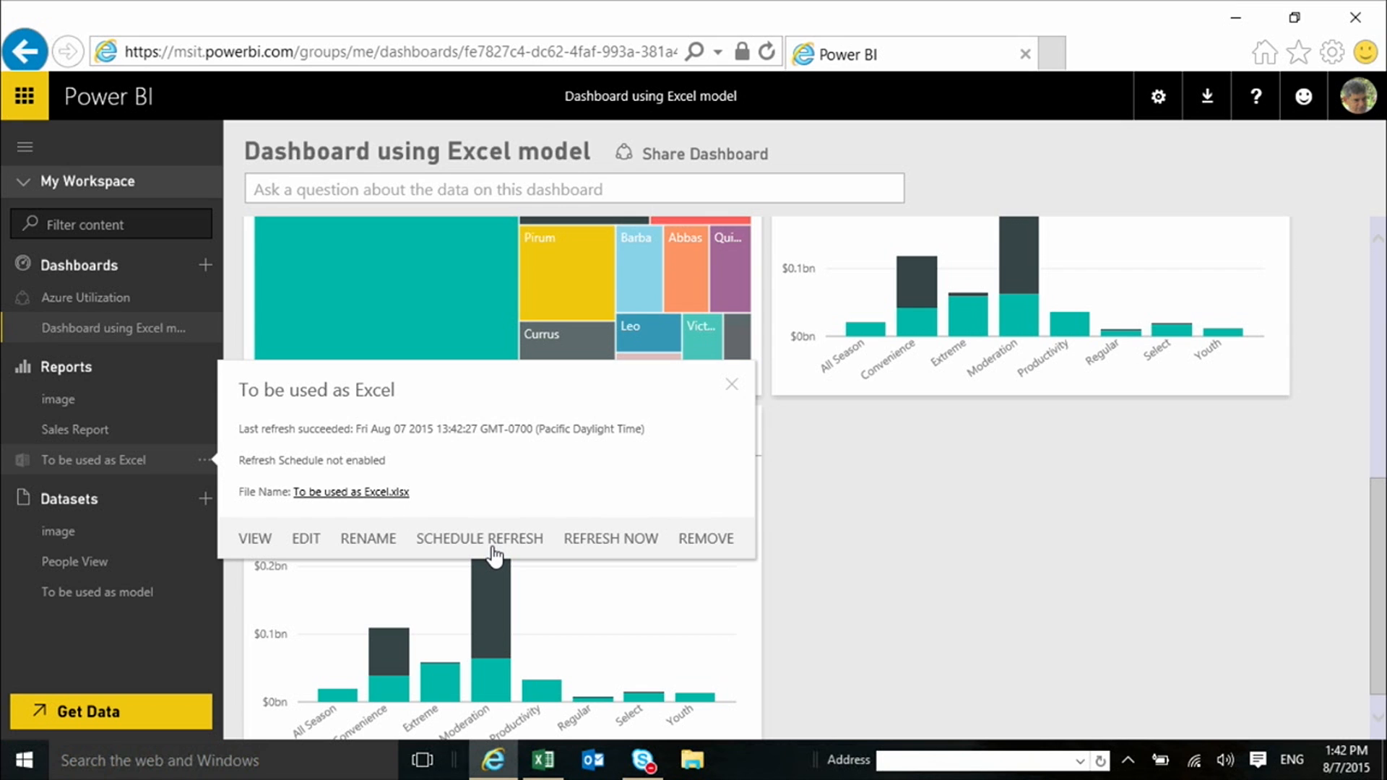
left_click(254, 538)
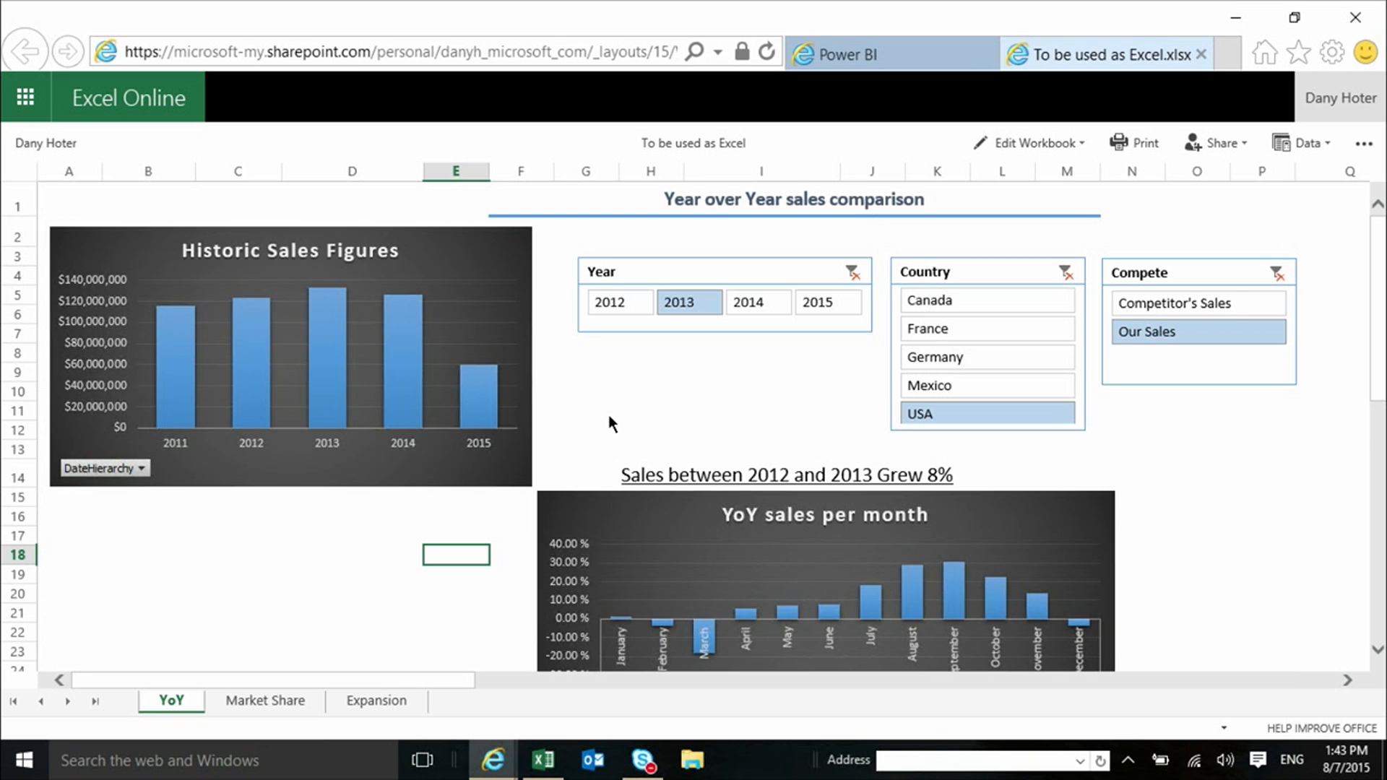
left_click(757, 302)
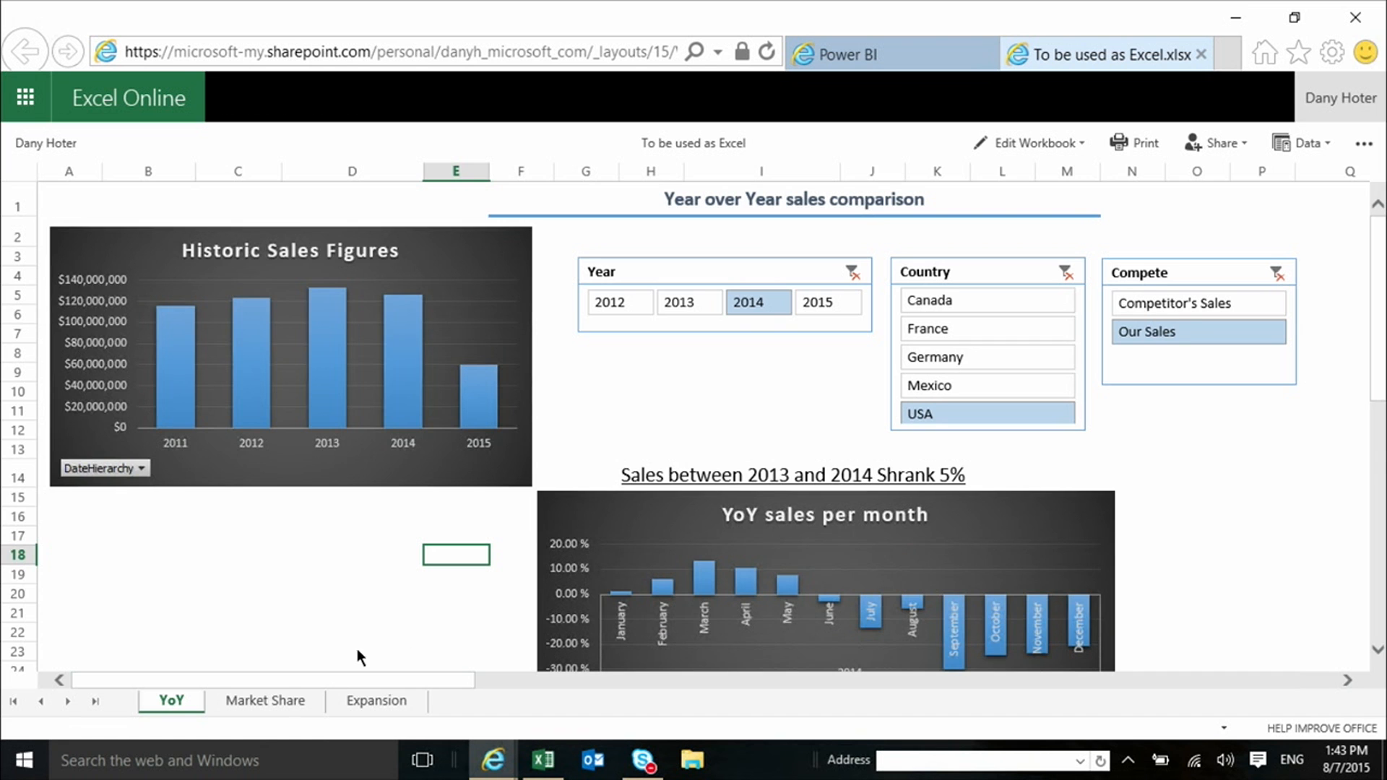
Set the Market Share sheet's ShowMArketShare slicer to As %, and filter the YoY sheet's Year slicer to 2013
left_click(276, 705)
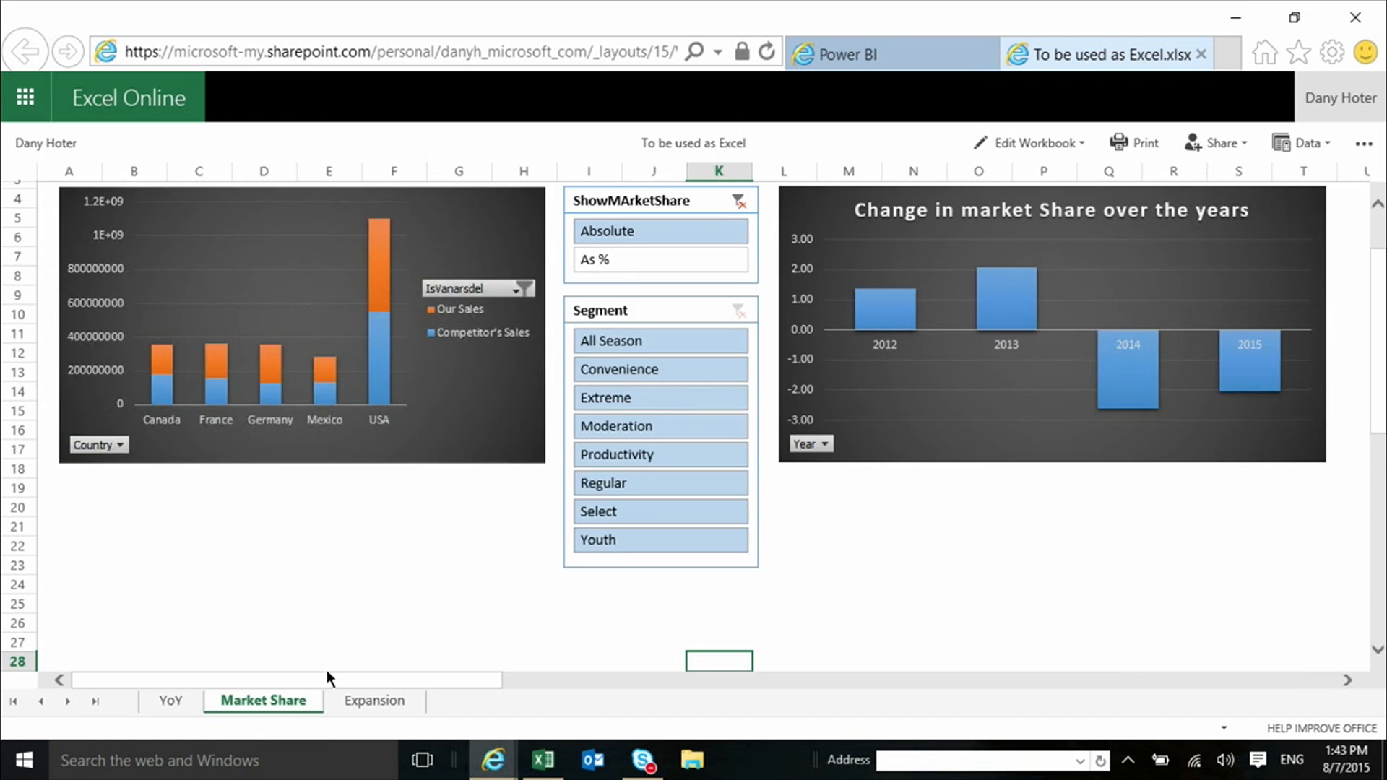
left_click(627, 259)
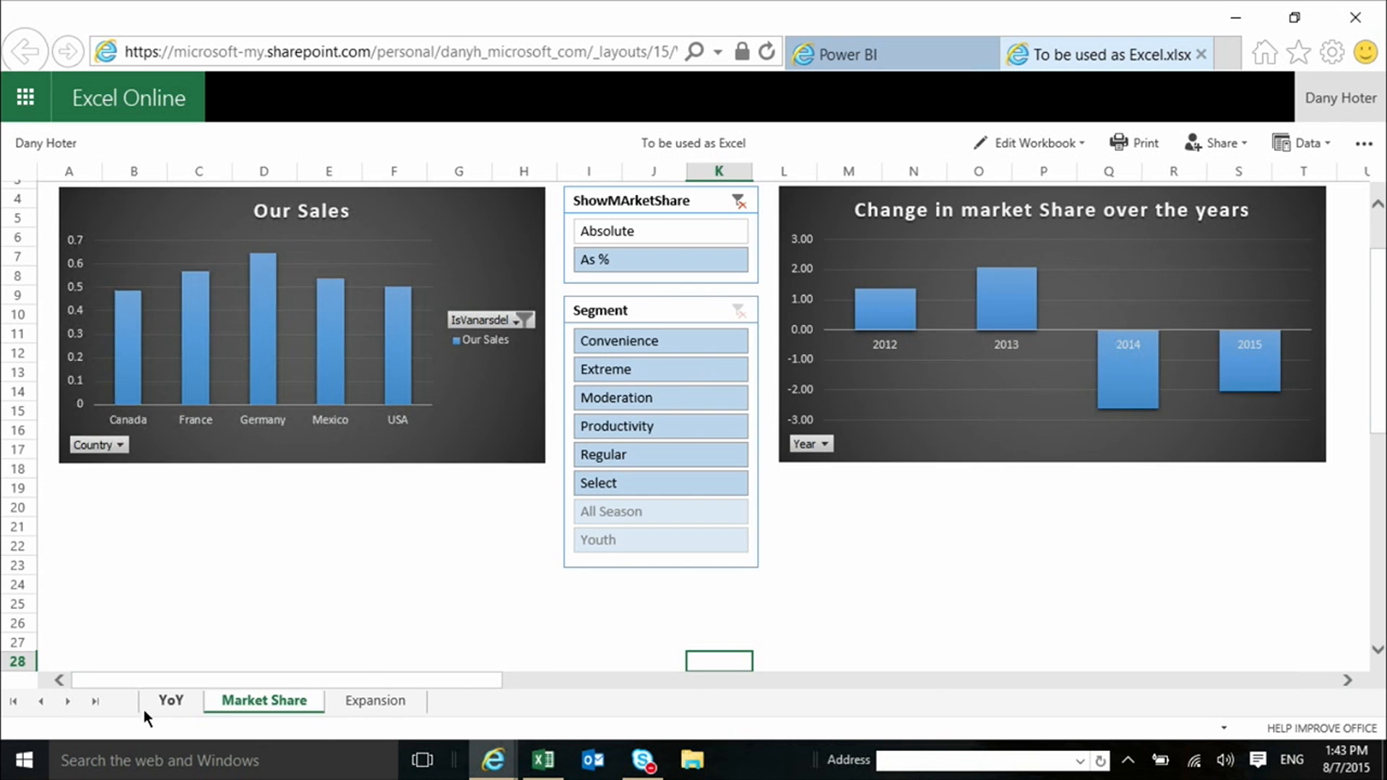
left_click(176, 702)
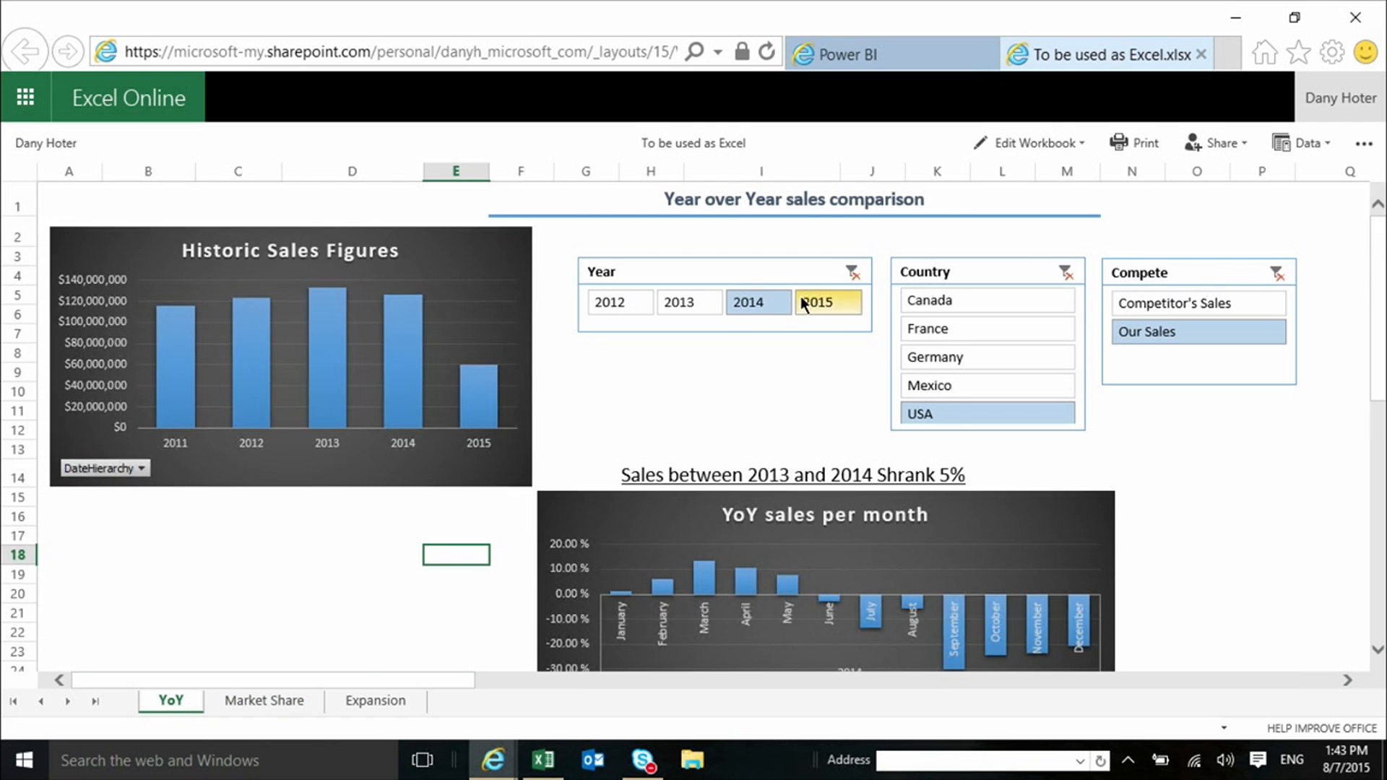
left_click(690, 304)
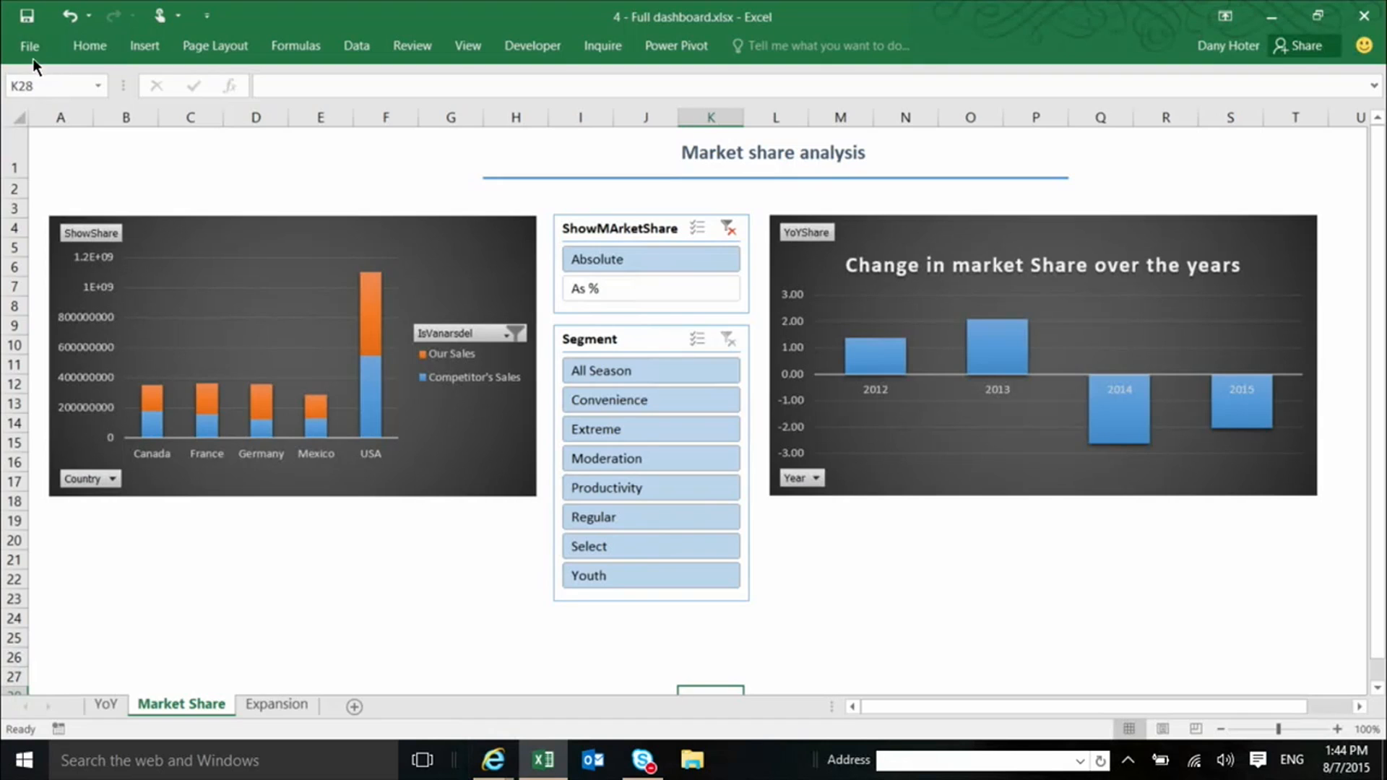
In the 4 - Full dashboard workbook in desktop Excel, view the Publish to Power BI options and leave them without publishing
left_click(35, 47)
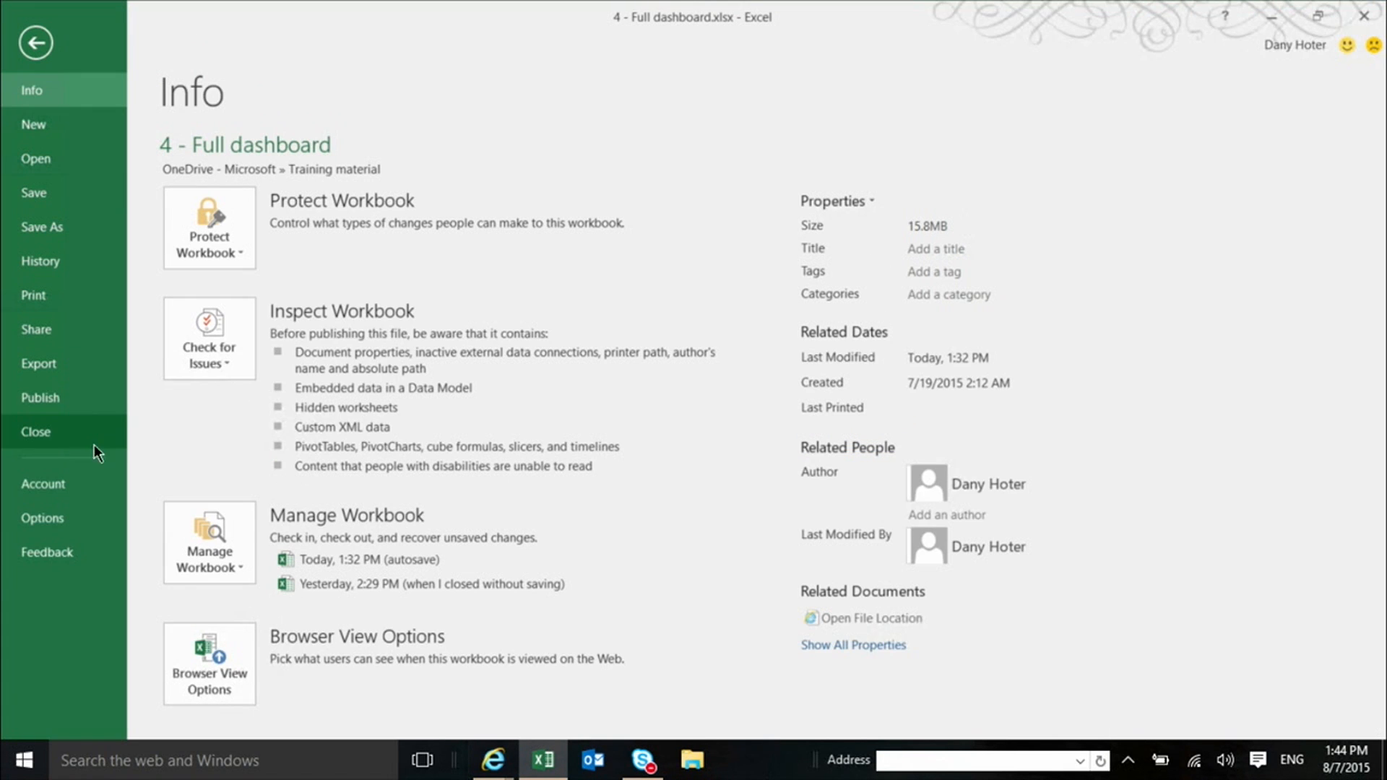
left_click(70, 408)
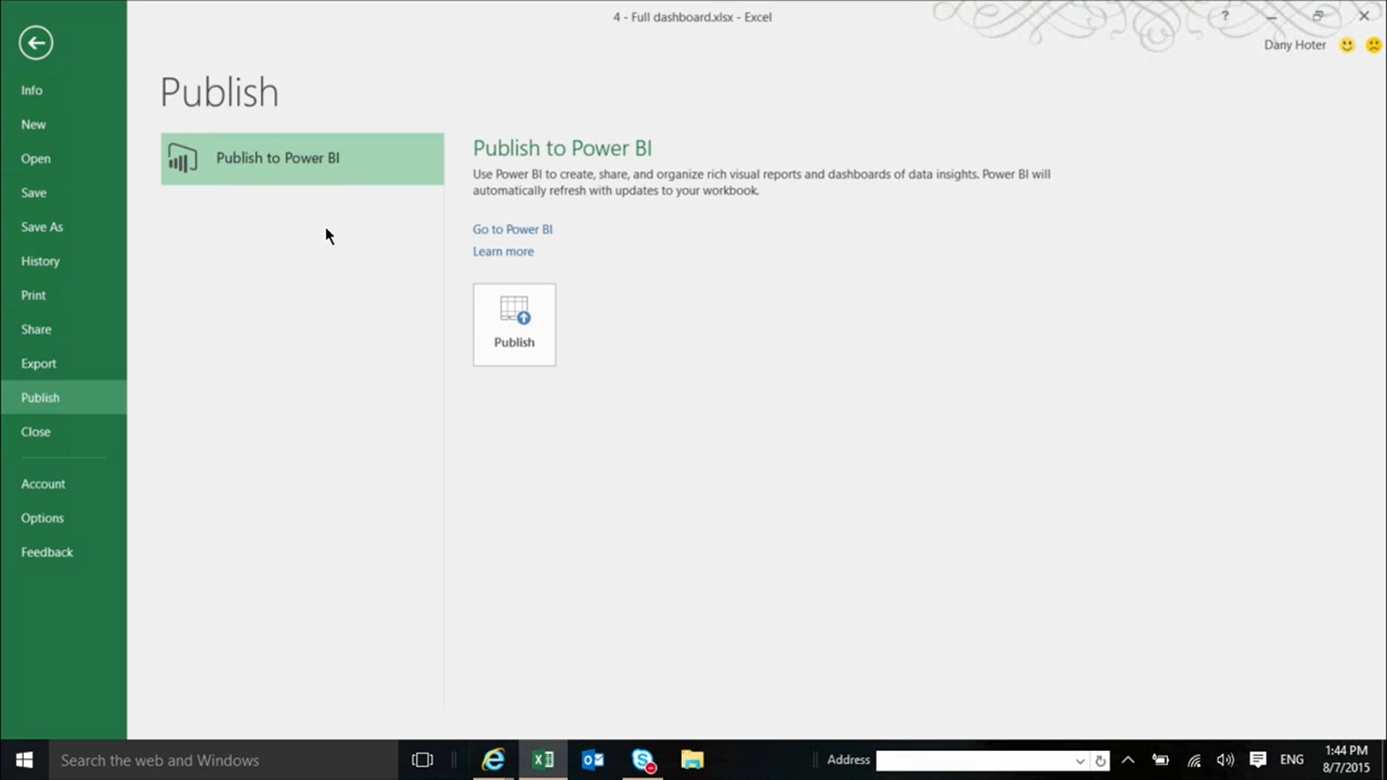
key("Escape")
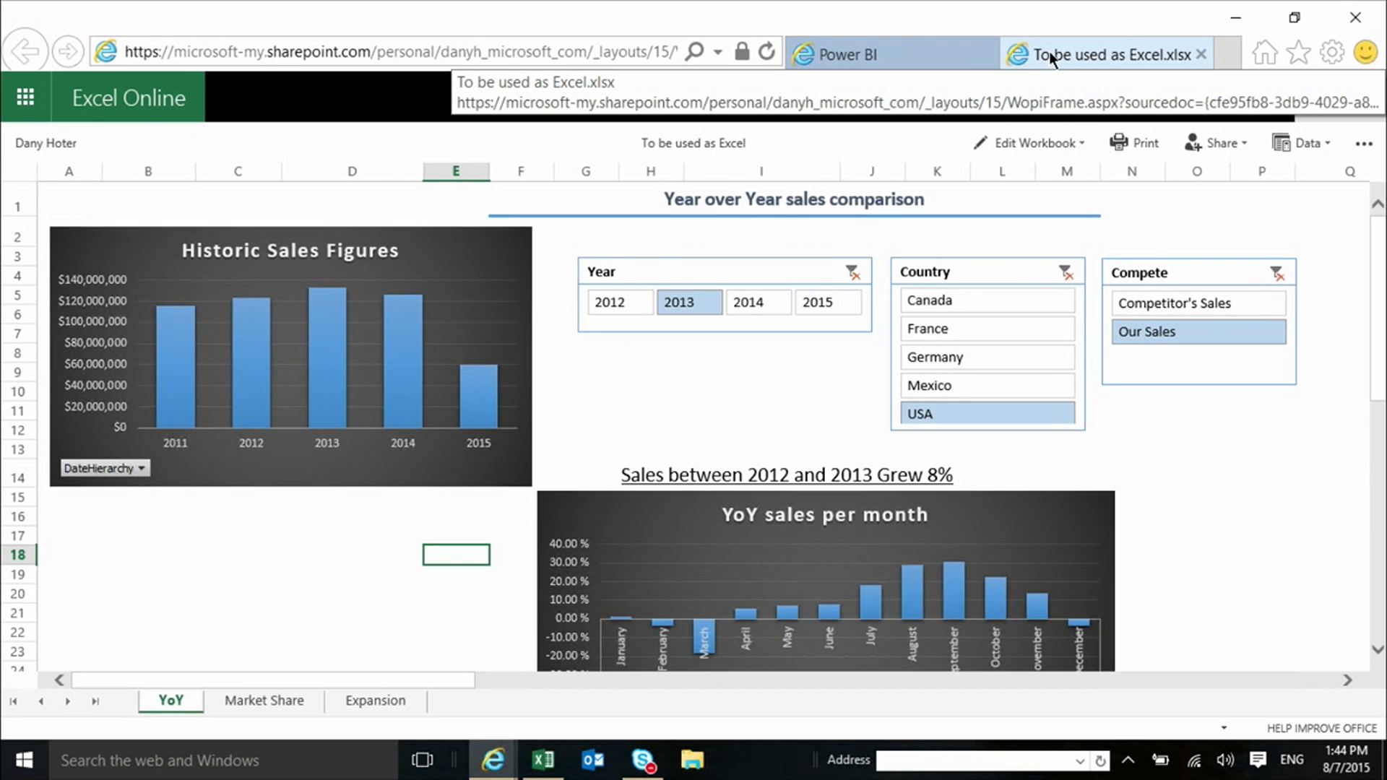
Switch back to the Power BI dashboard, look at the suggested terms for asking a question, and dismiss them
left_click(941, 54)
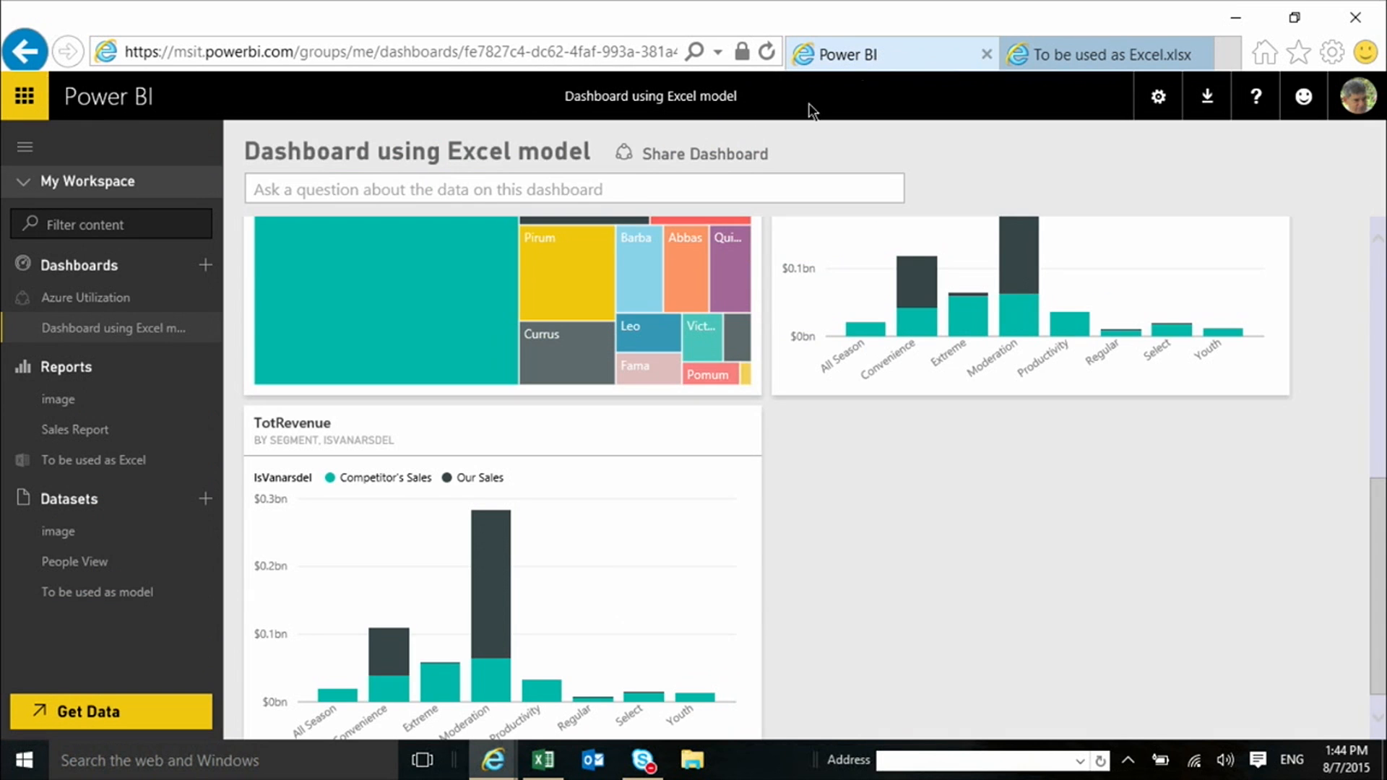
left_click(413, 190)
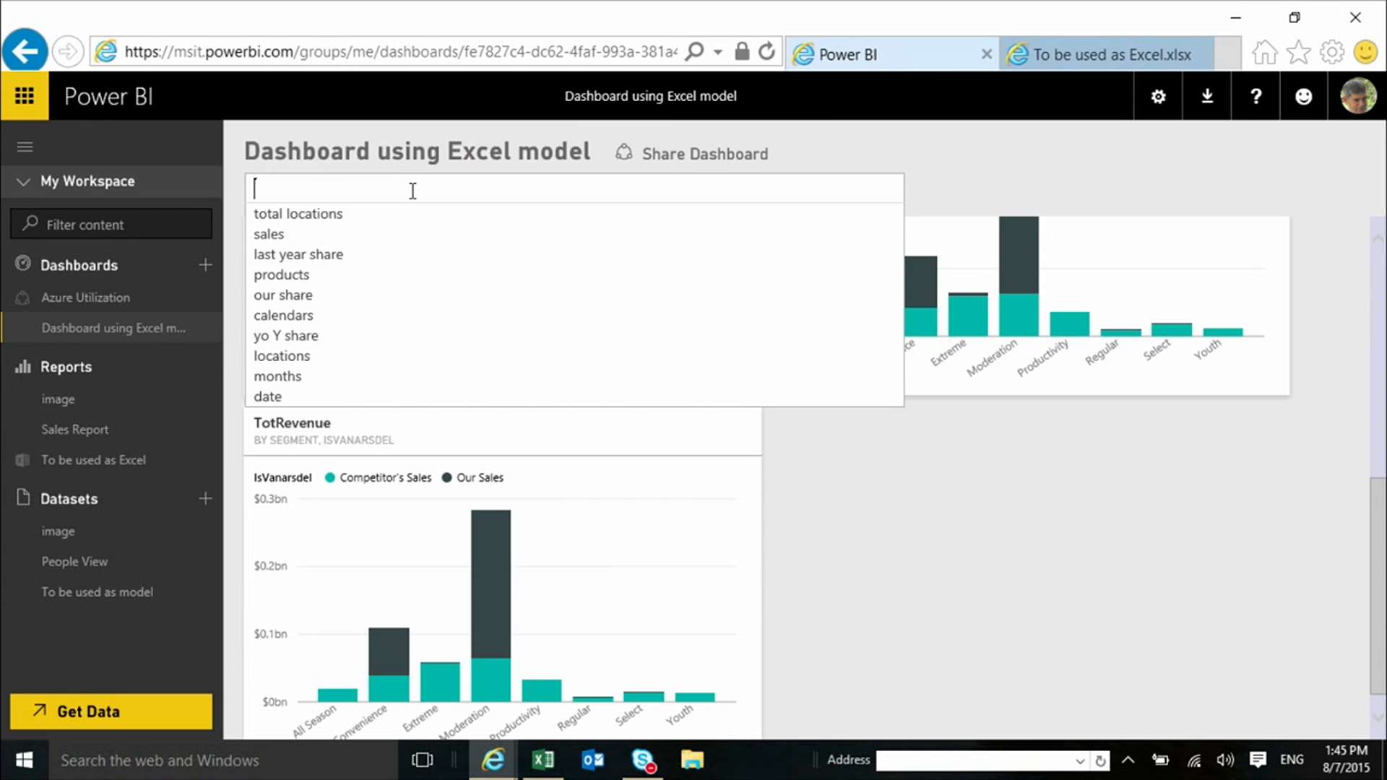
left_click(1036, 628)
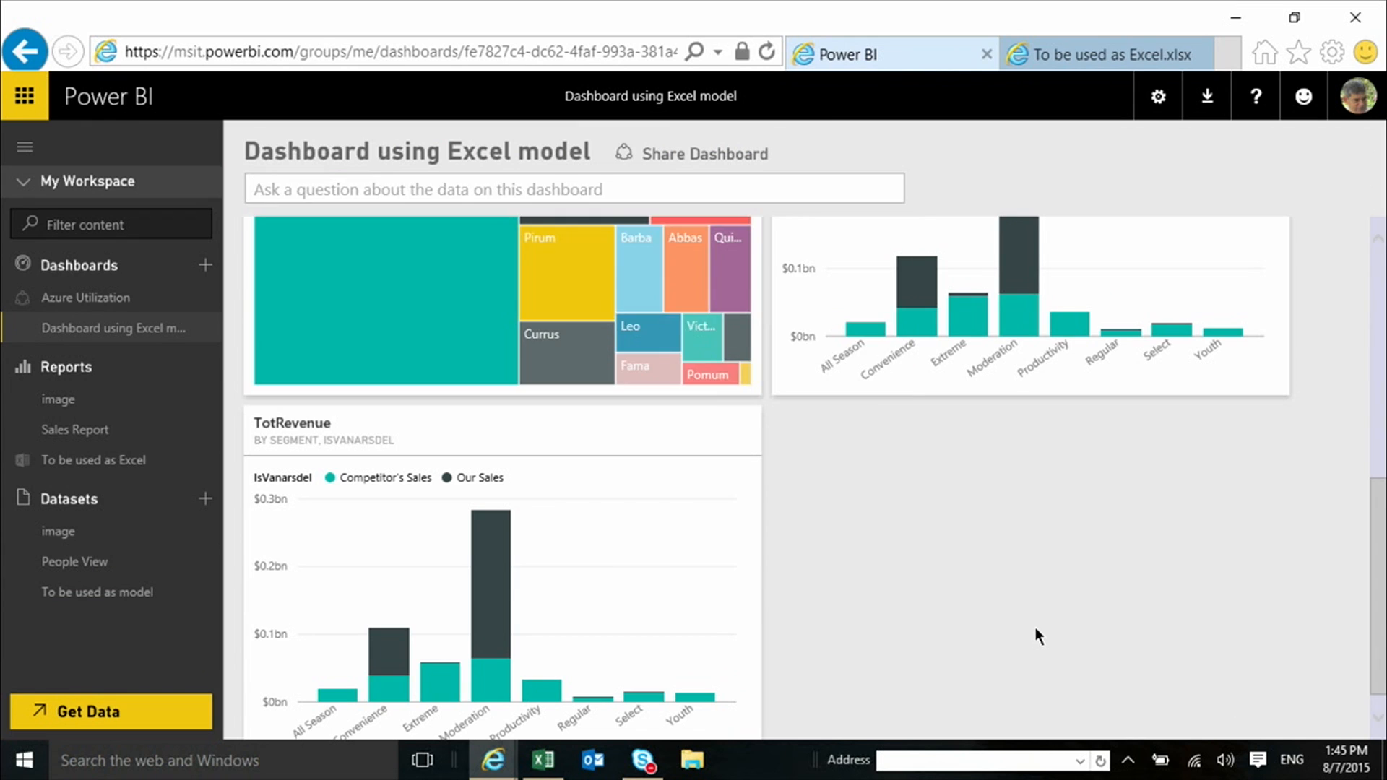
Ask the dashboard the question "ourshare by year and country" to chart the share for each year and country
left_click(325, 188)
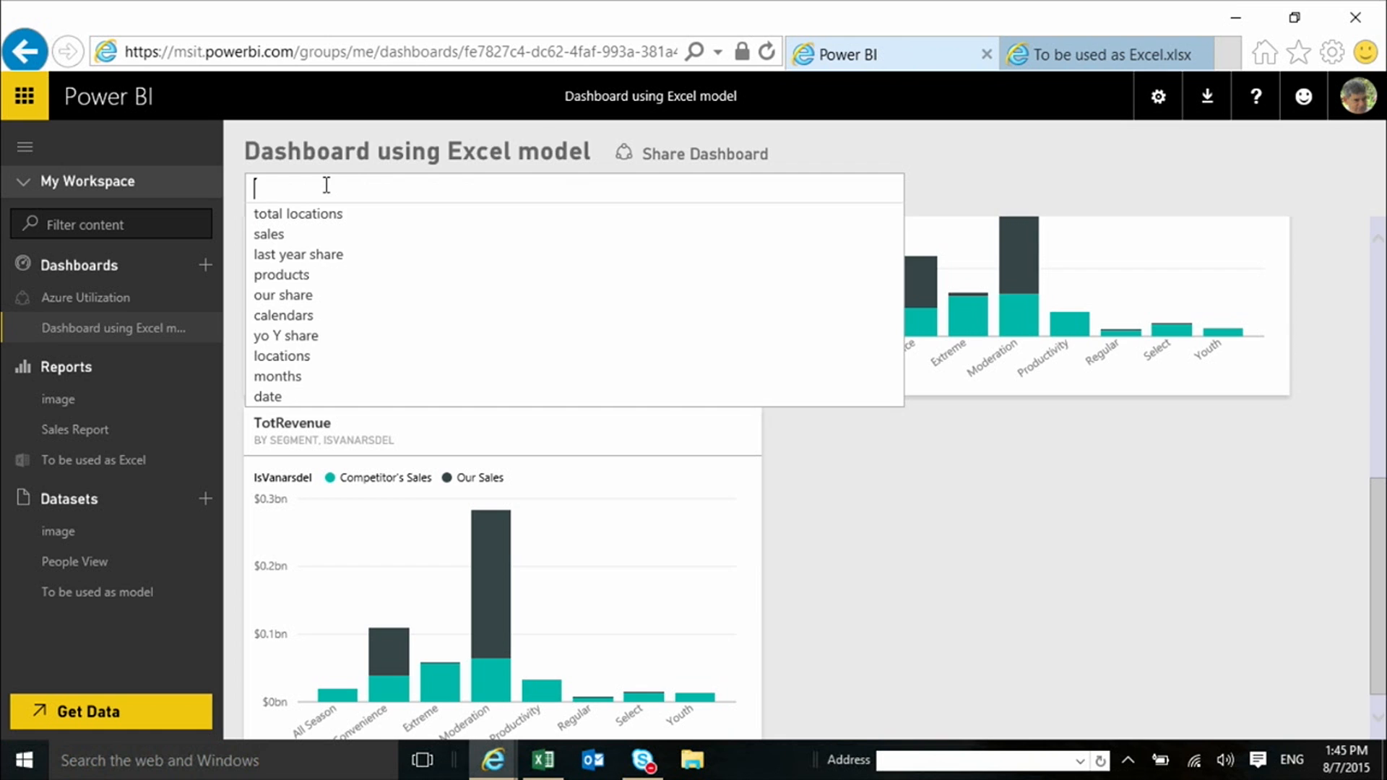
type("ourshare")
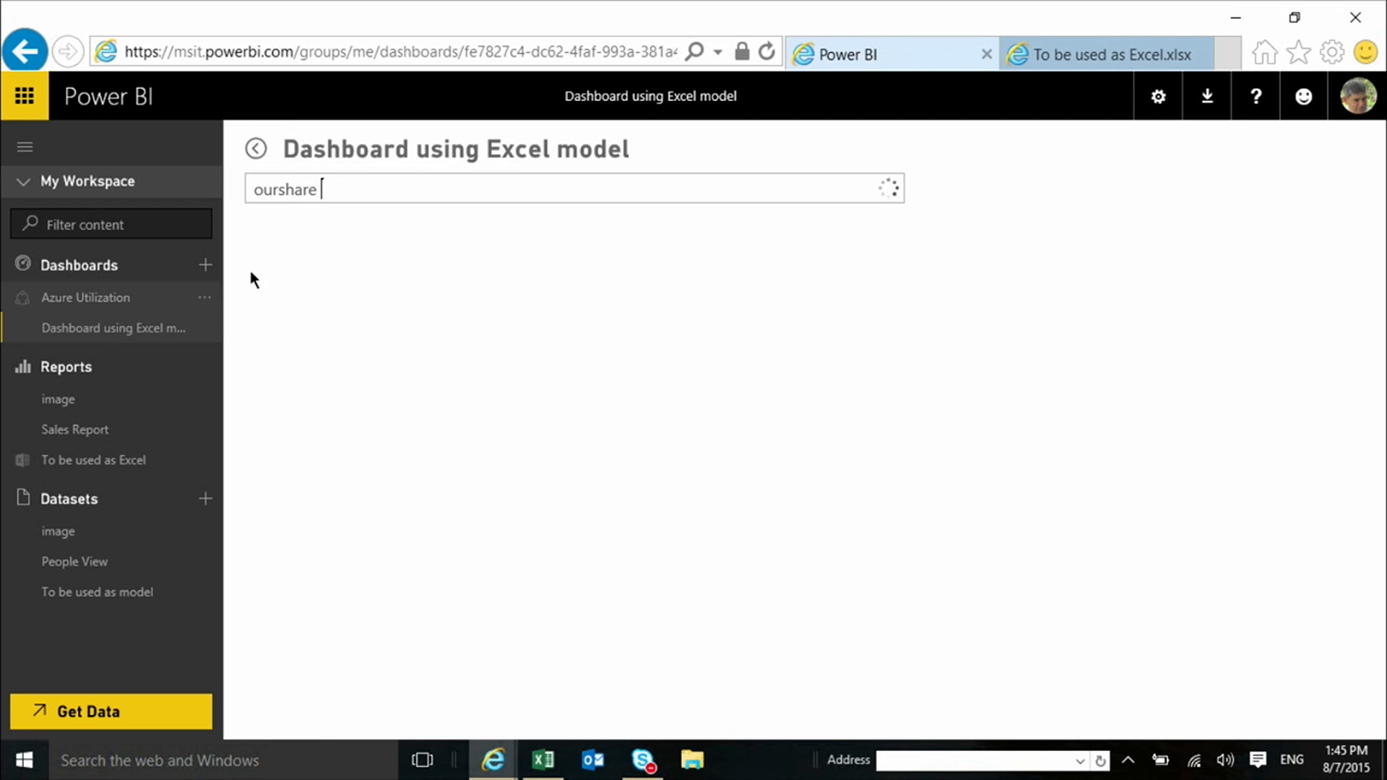
key("BackSpace")
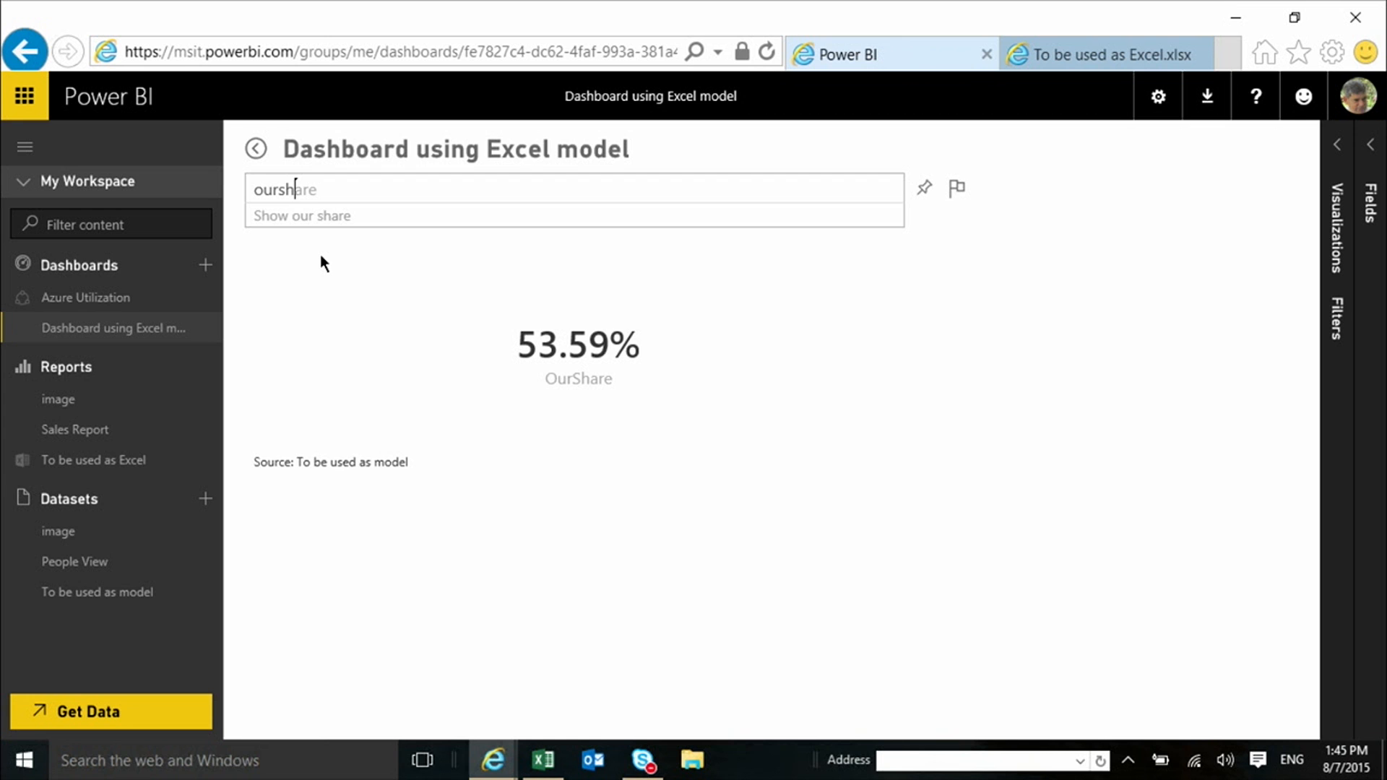
type("are by year")
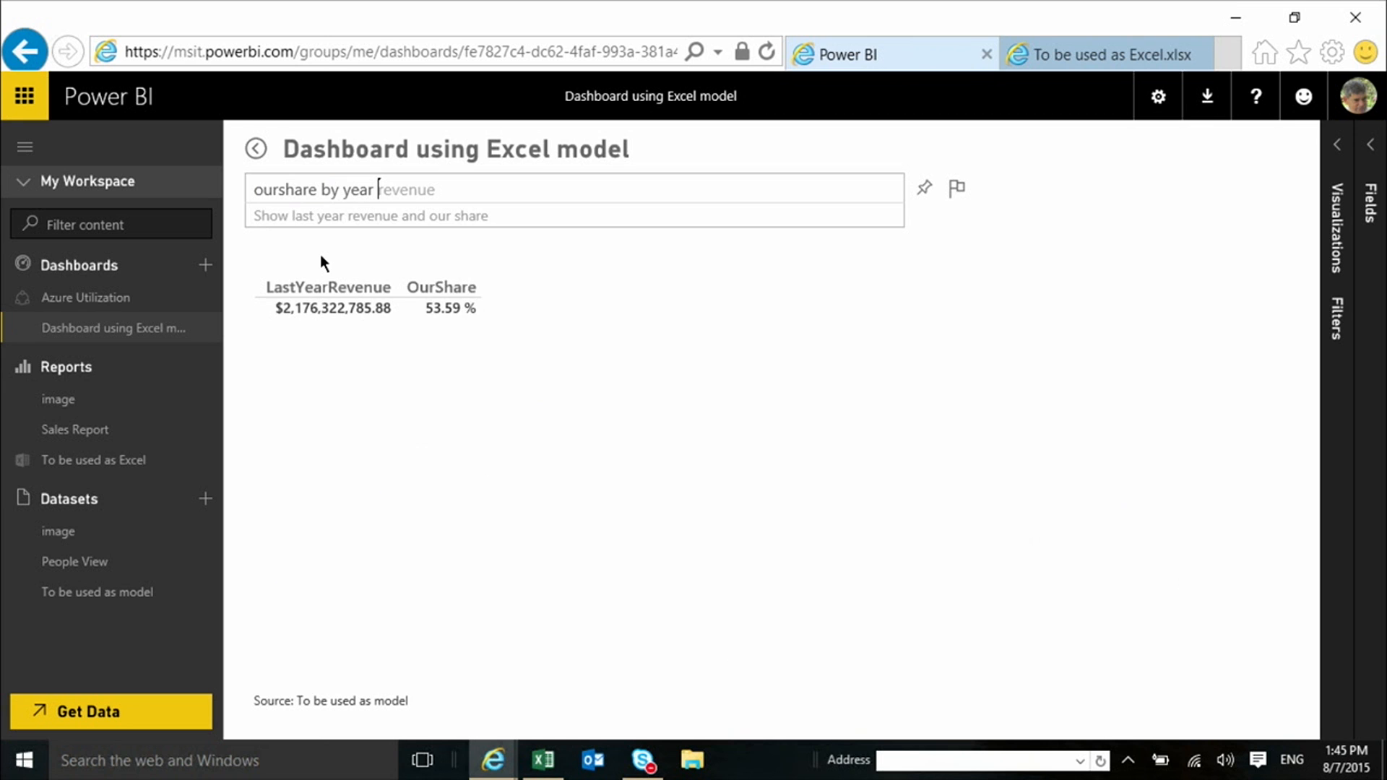
type(" and cou")
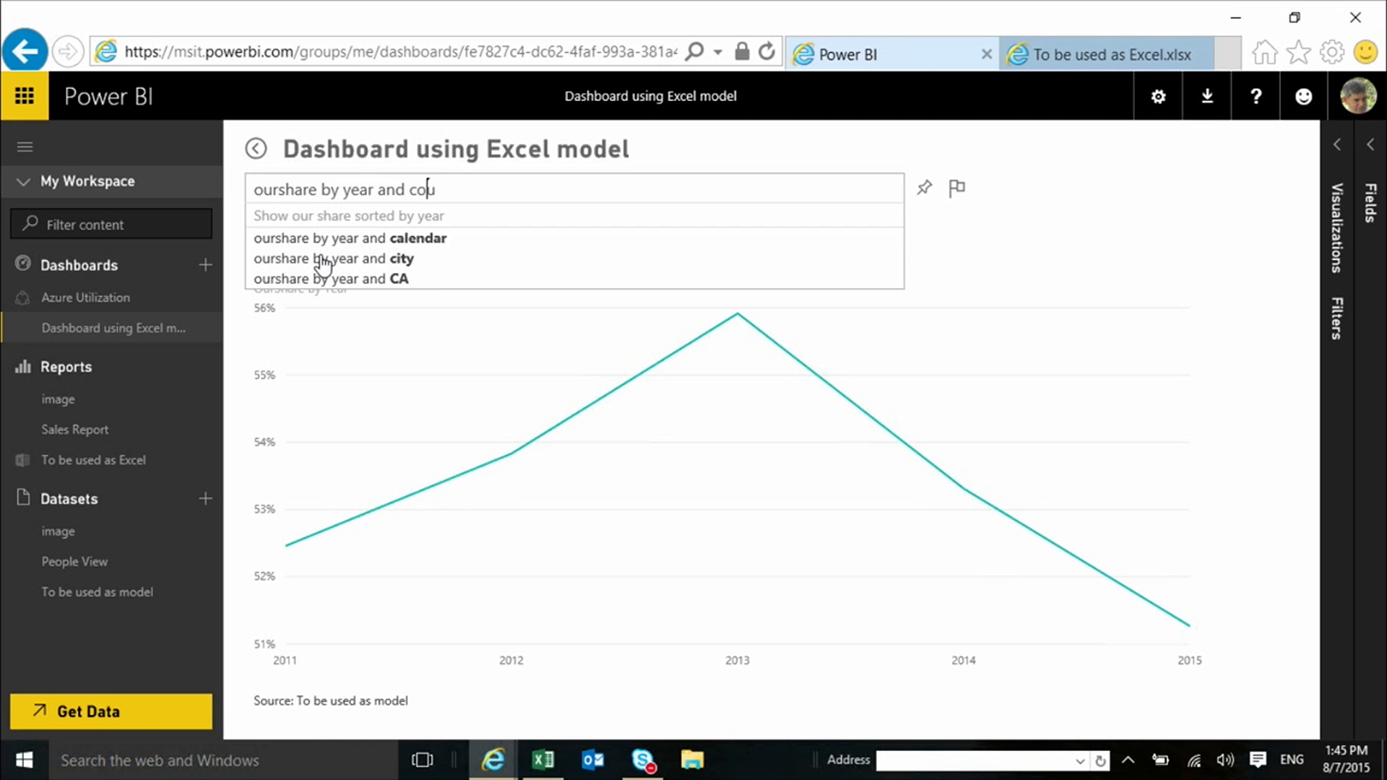
type("ntr")
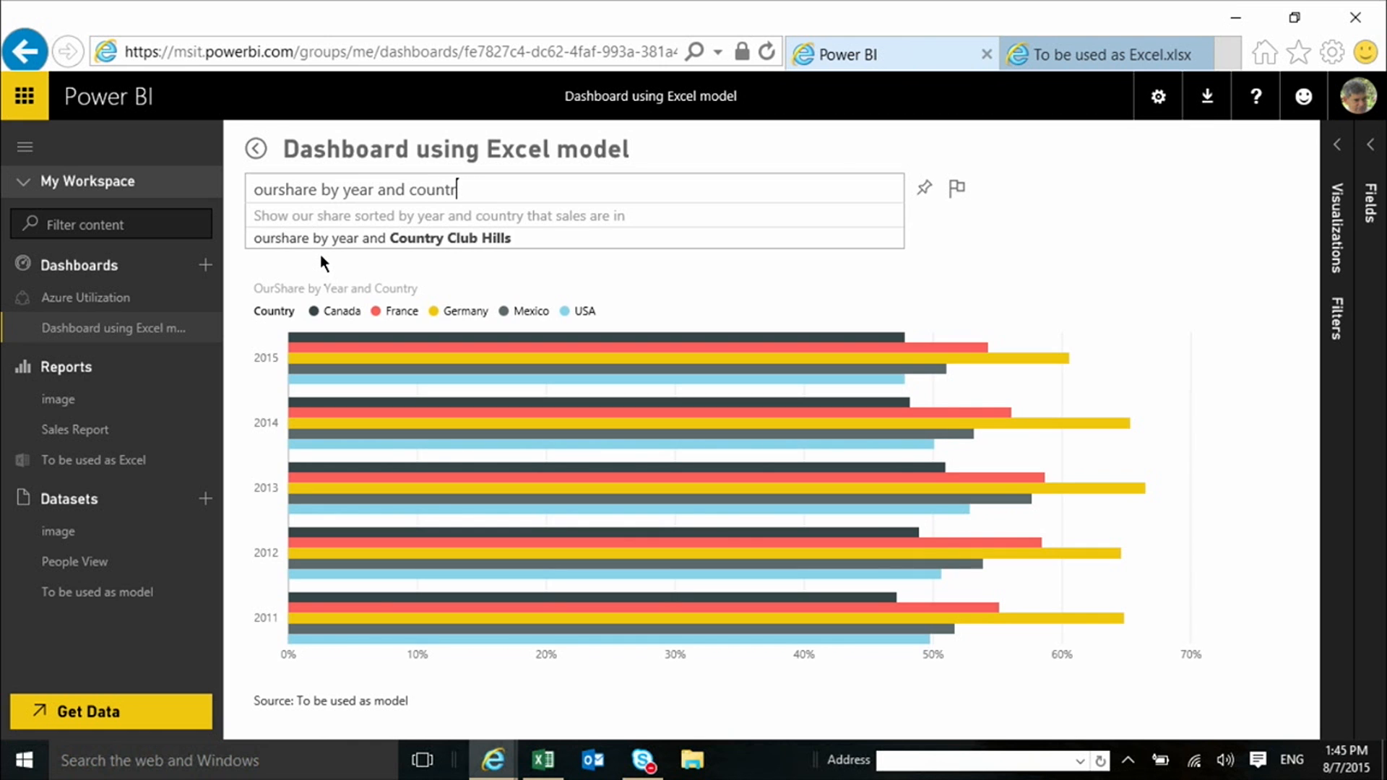
type("y")
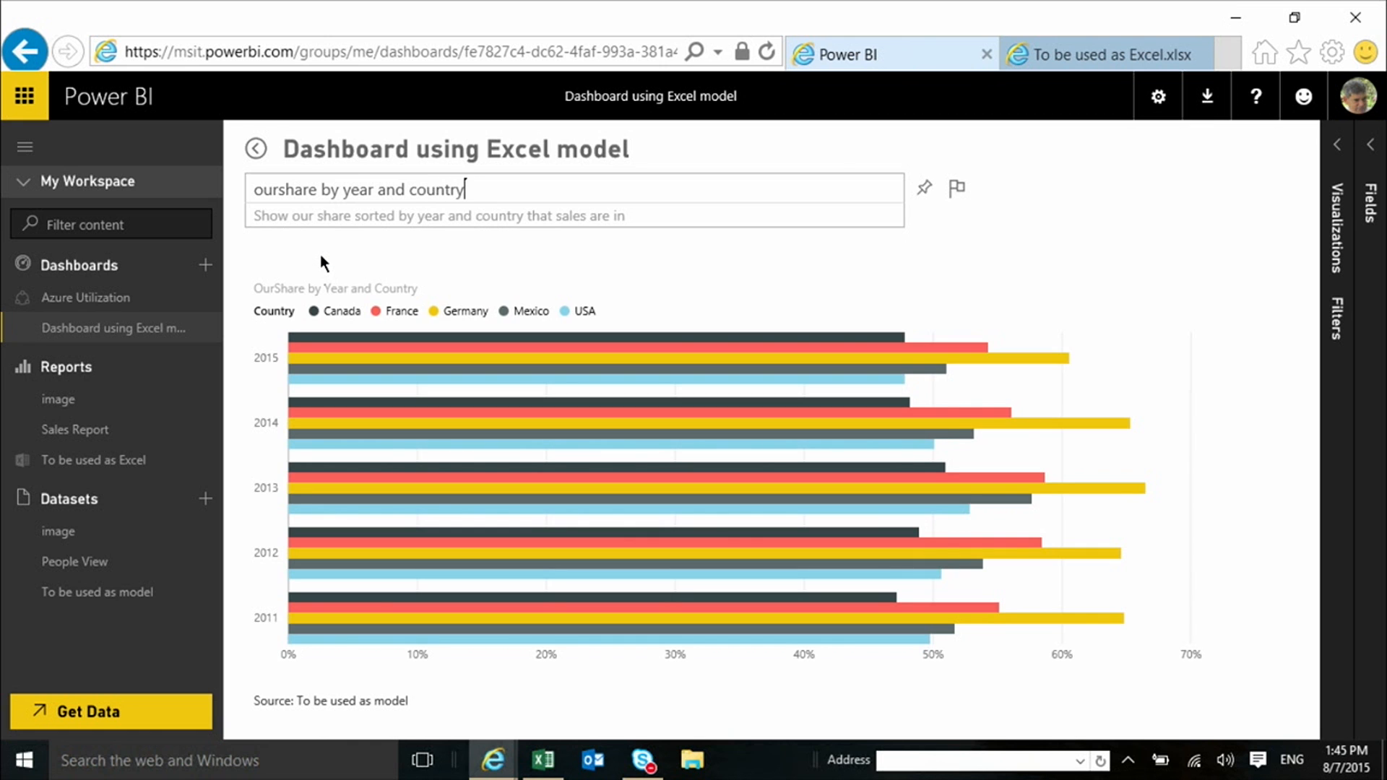